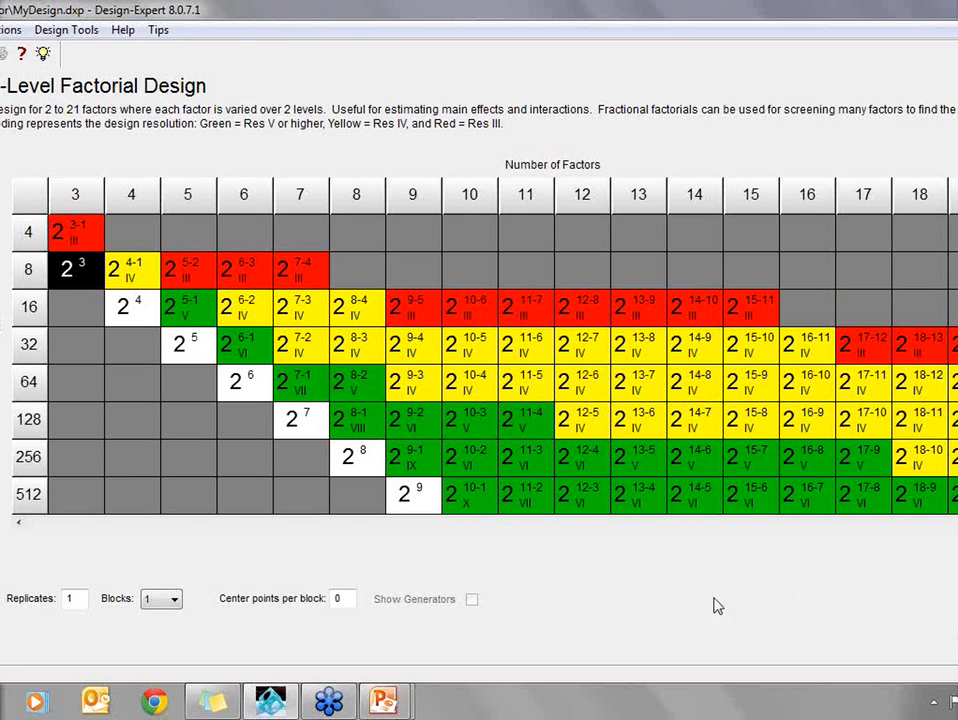
# - Accept the full 2^3 factorial design in 8 runs with 1 replicate, 1 block and 0 center points
pyautogui.click(20, 523)
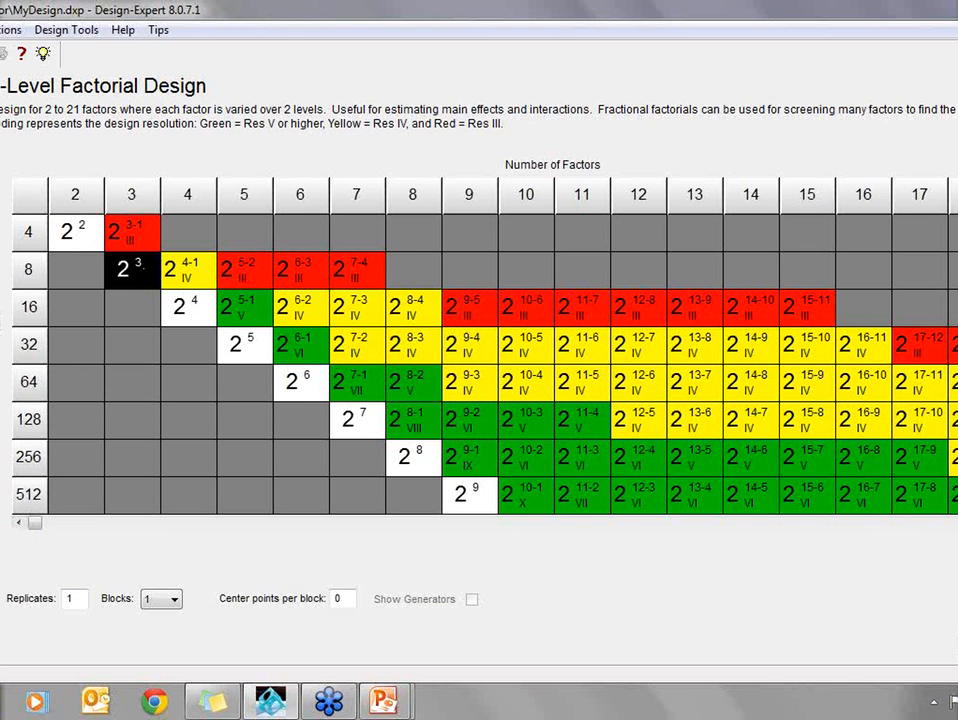
pyautogui.click(956, 642)
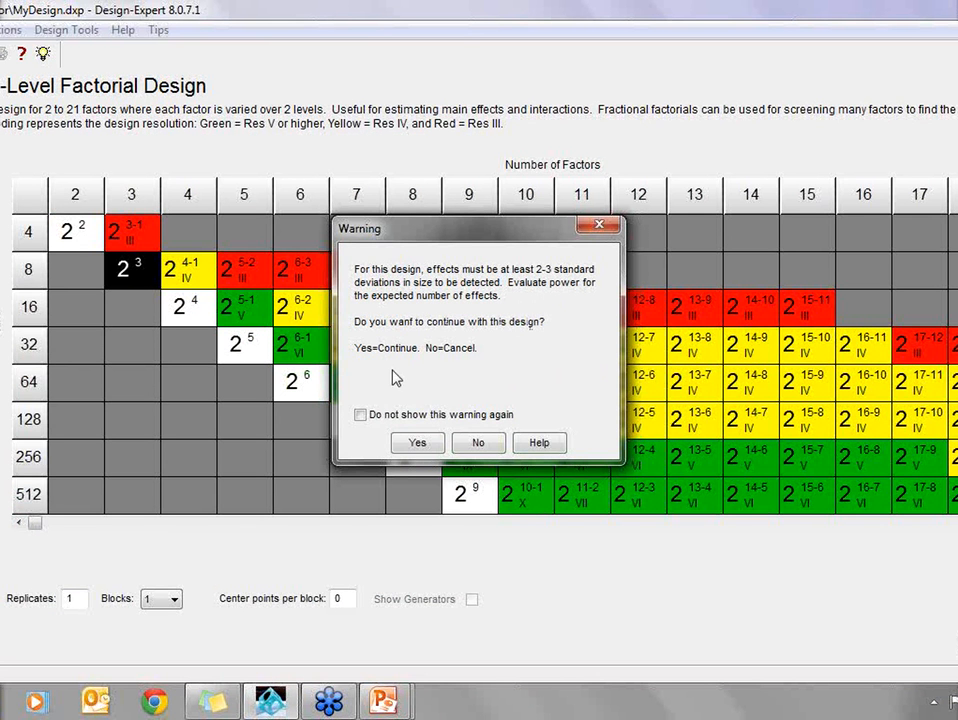
pyautogui.click(418, 443)
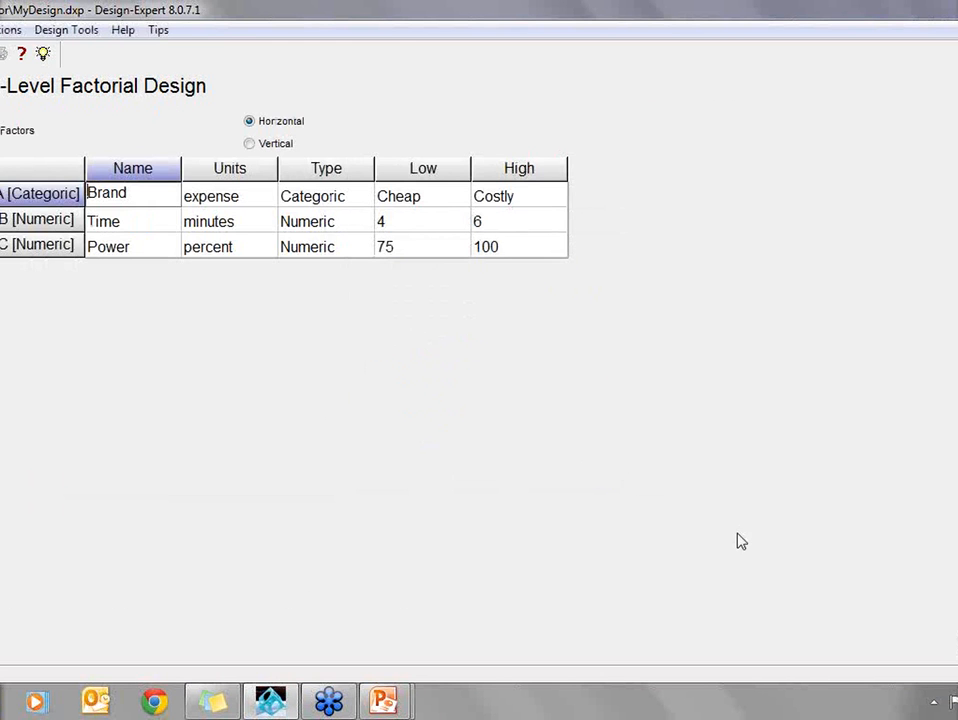
# - Review and accept the Brand, Time and Power factors and the Taste and UPKs responses to generate the design table
pyautogui.click(146, 222)
pyautogui.click(145, 247)
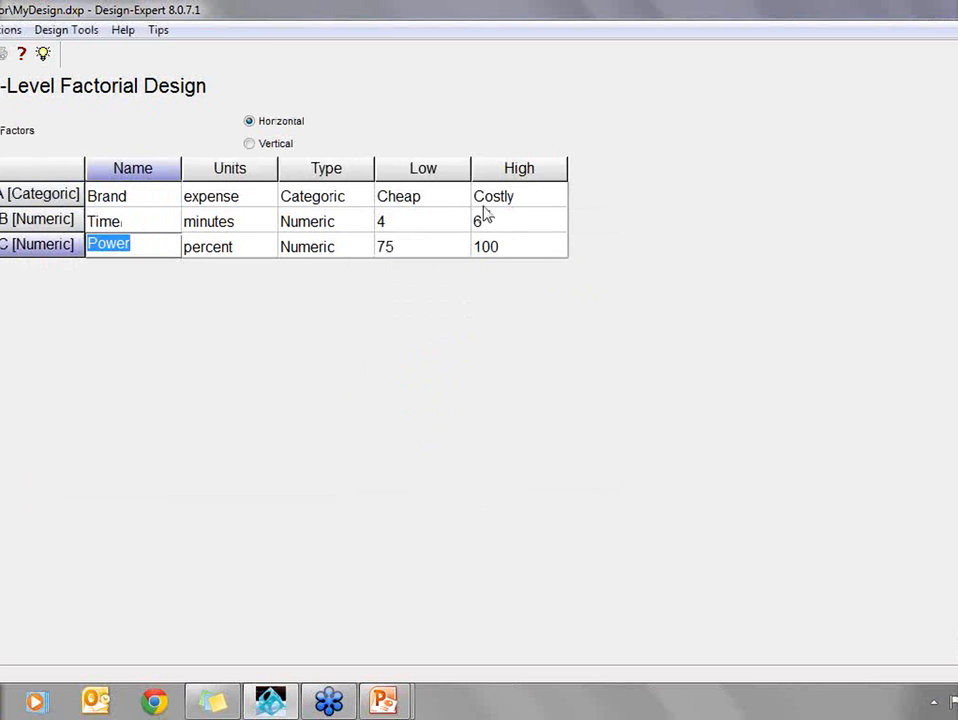
pyautogui.click(359, 197)
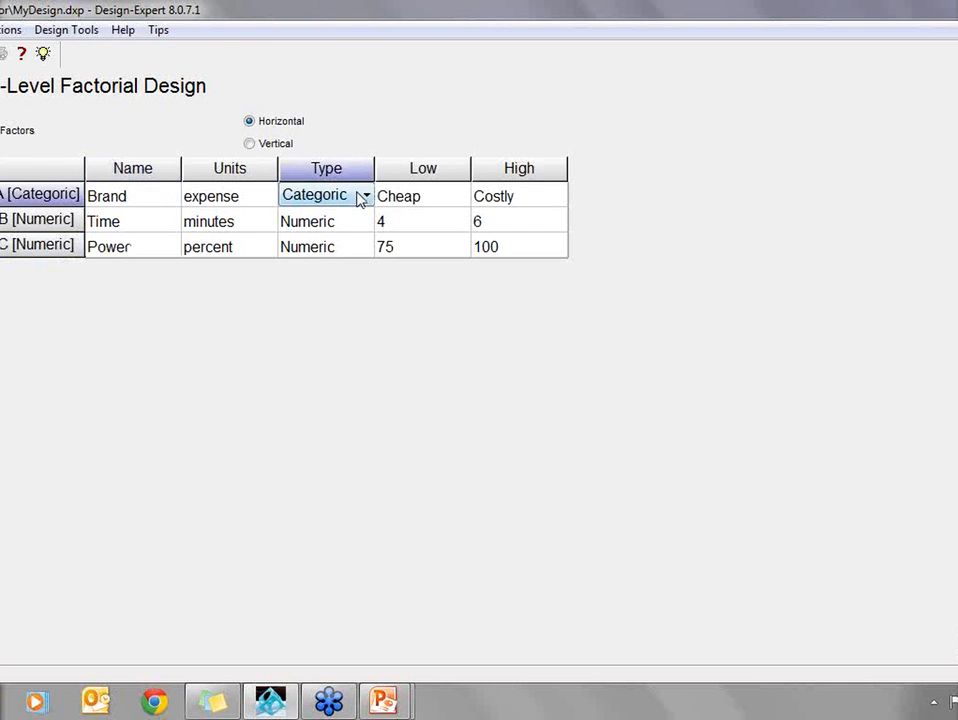
pyautogui.click(368, 198)
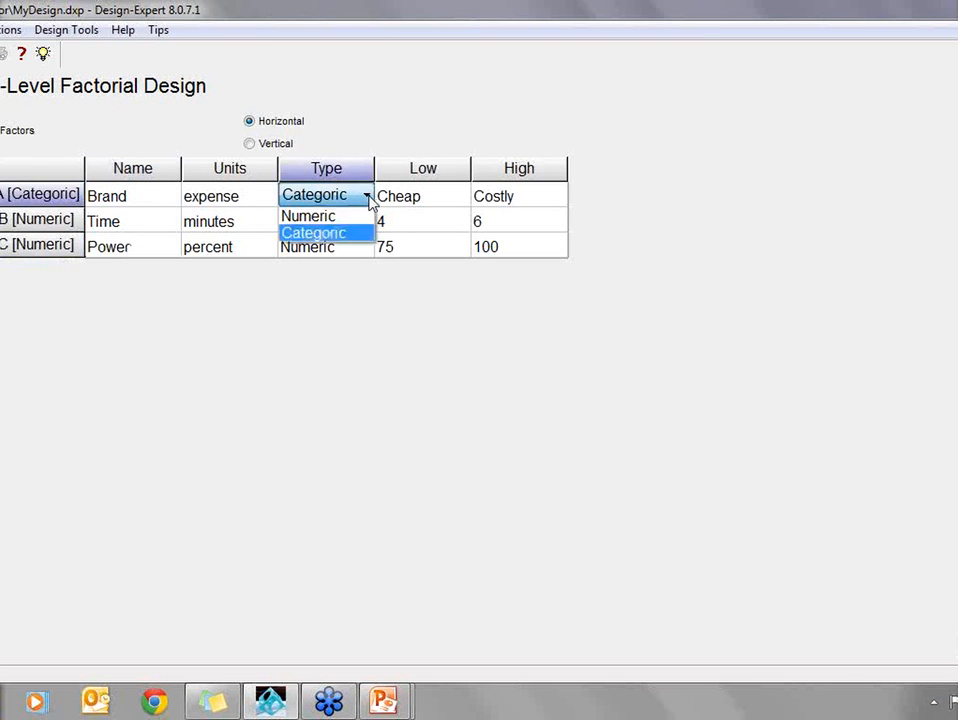
pyautogui.click(368, 198)
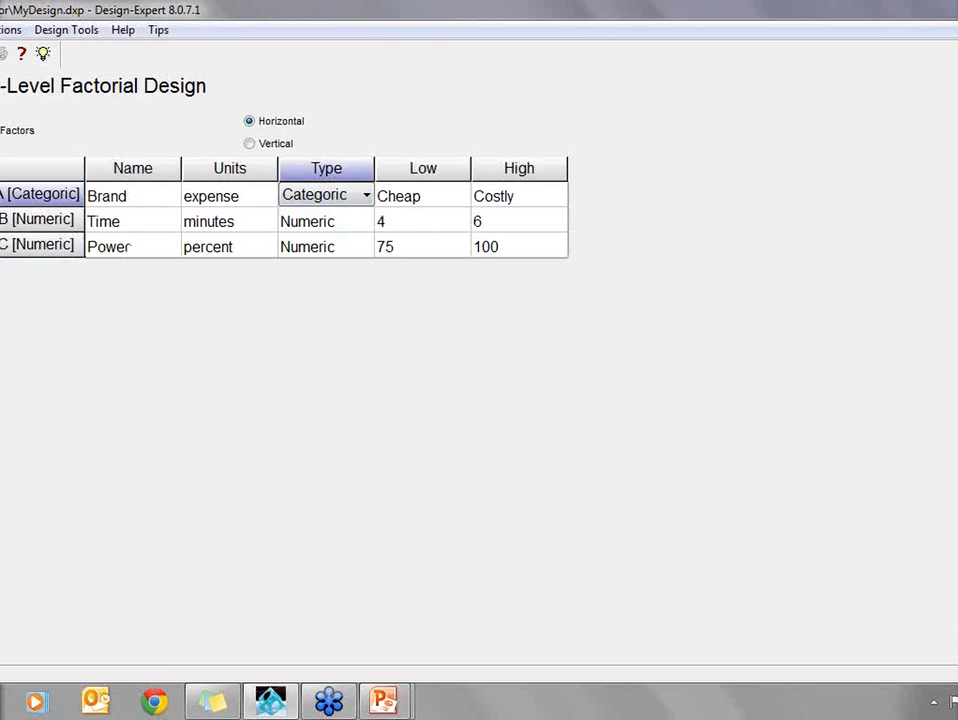
pyautogui.click(956, 648)
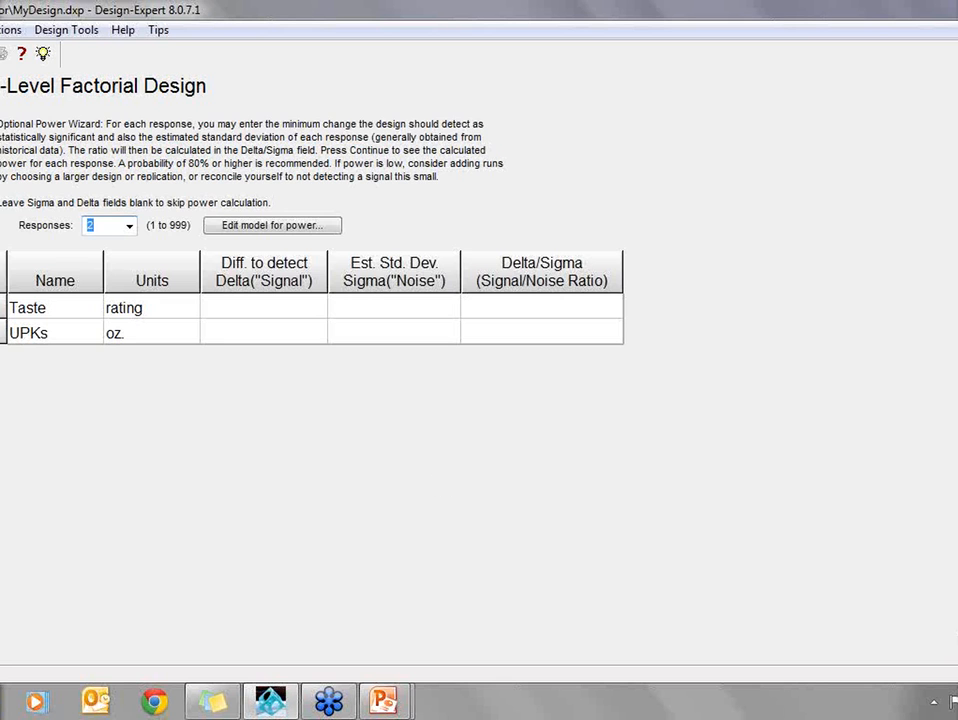
pyautogui.click(956, 648)
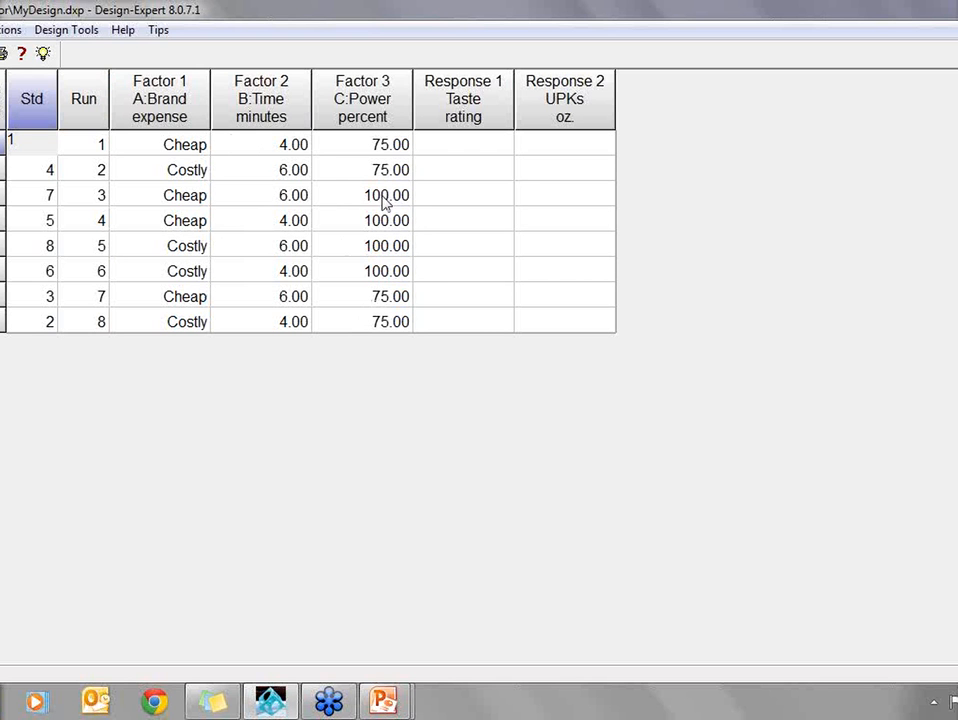
# - Inspect the run of 100 percent Power settings, randomize the run order of all blocks twice, and sort the table by run order
pyautogui.moveTo(385, 200); pyautogui.dragTo(385, 268)
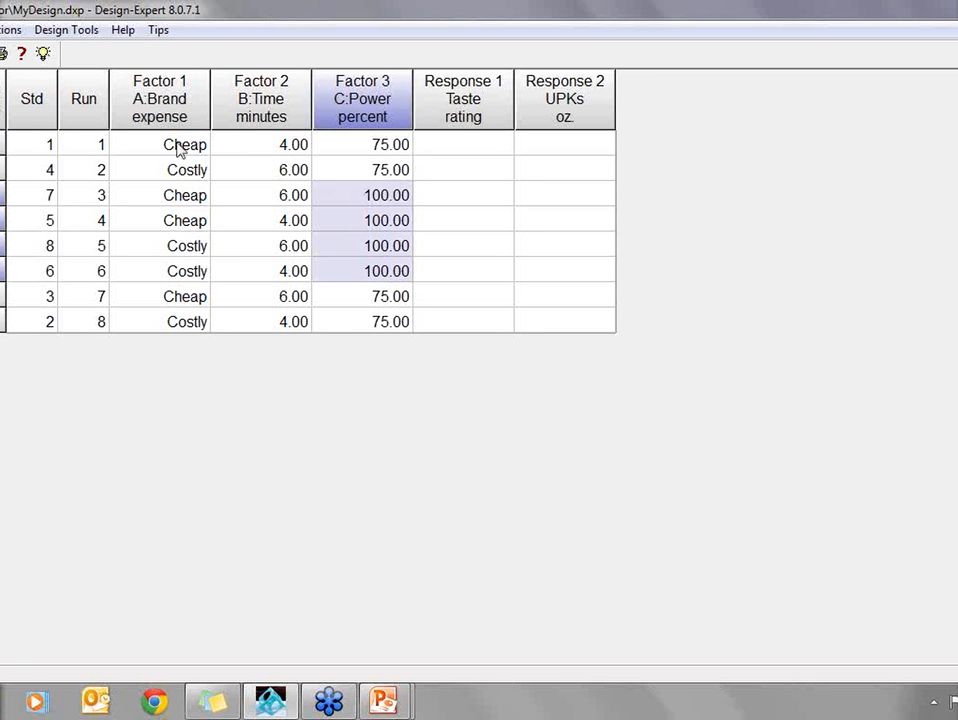
pyautogui.rightClick(88, 117)
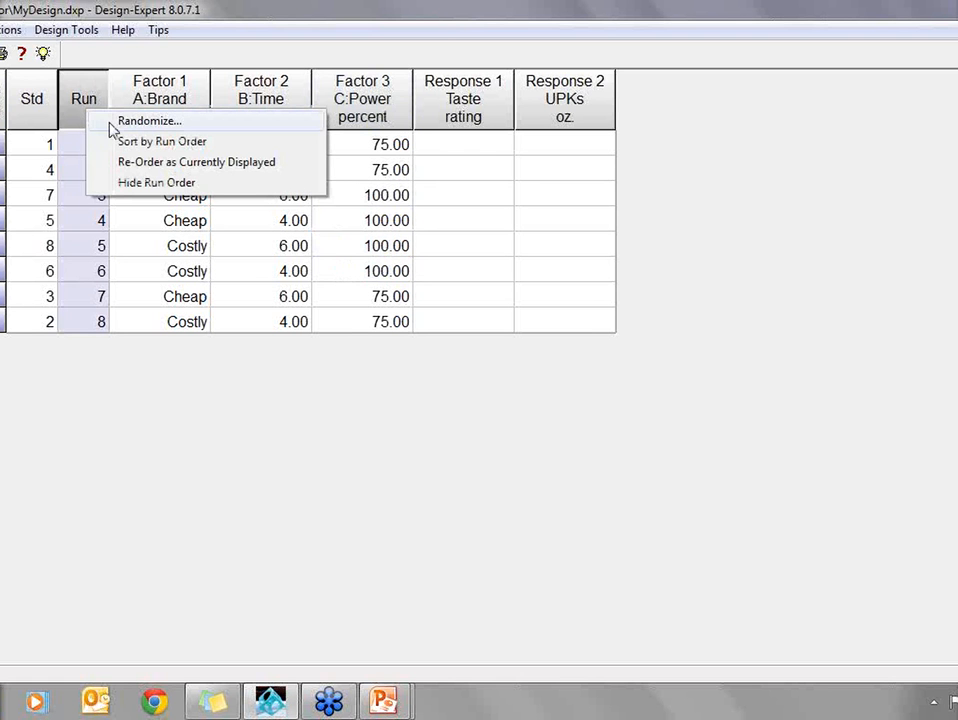
pyautogui.click(101, 122)
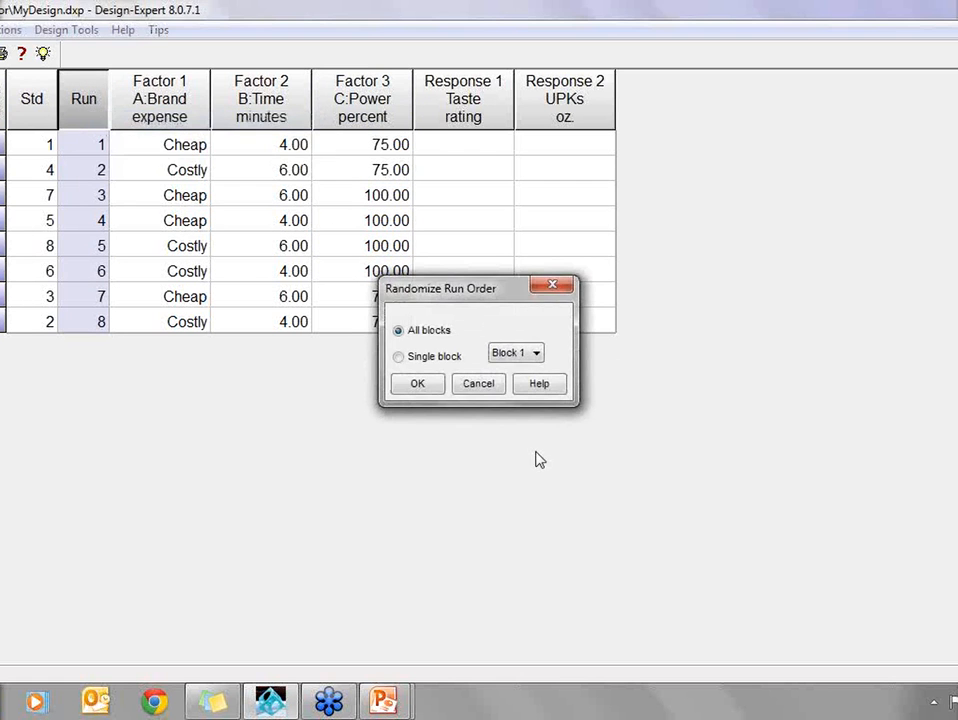
pyautogui.click(416, 385)
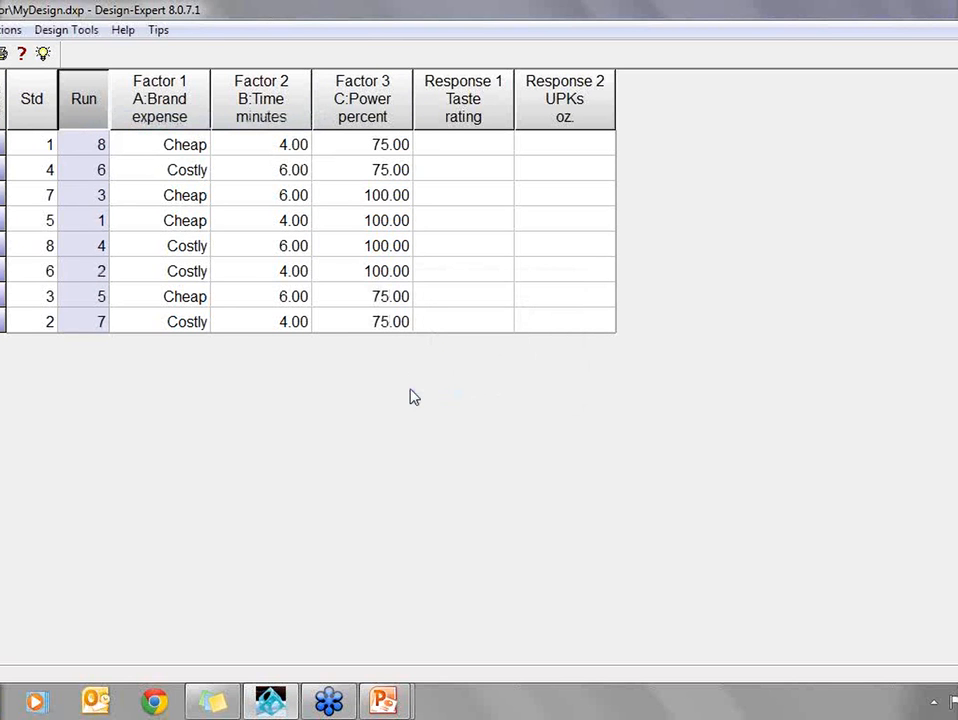
pyautogui.rightClick(86, 116)
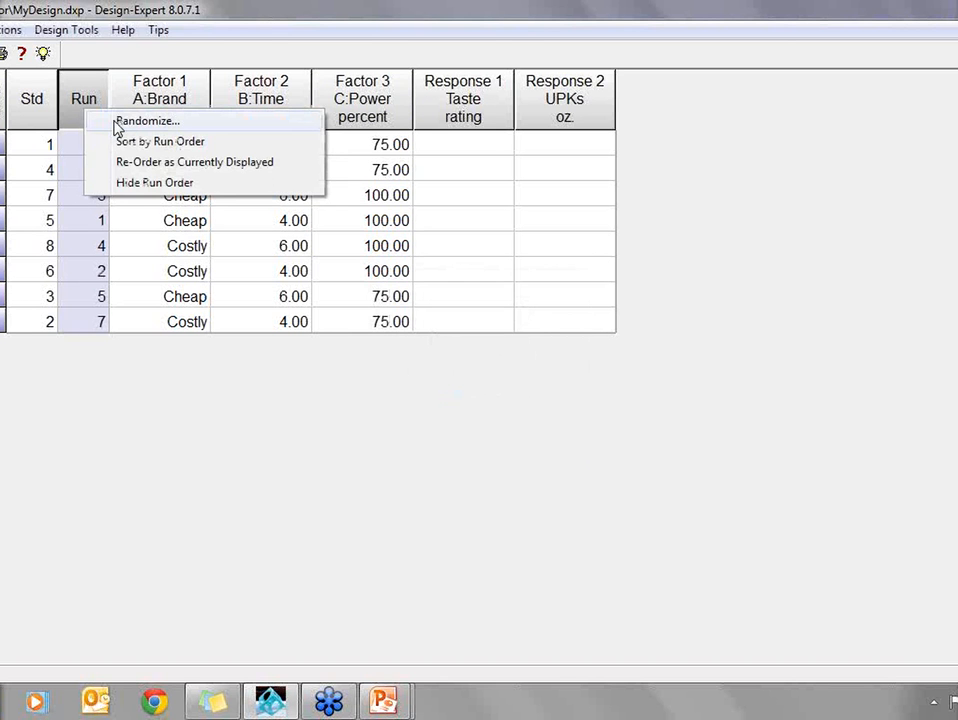
pyautogui.click(145, 121)
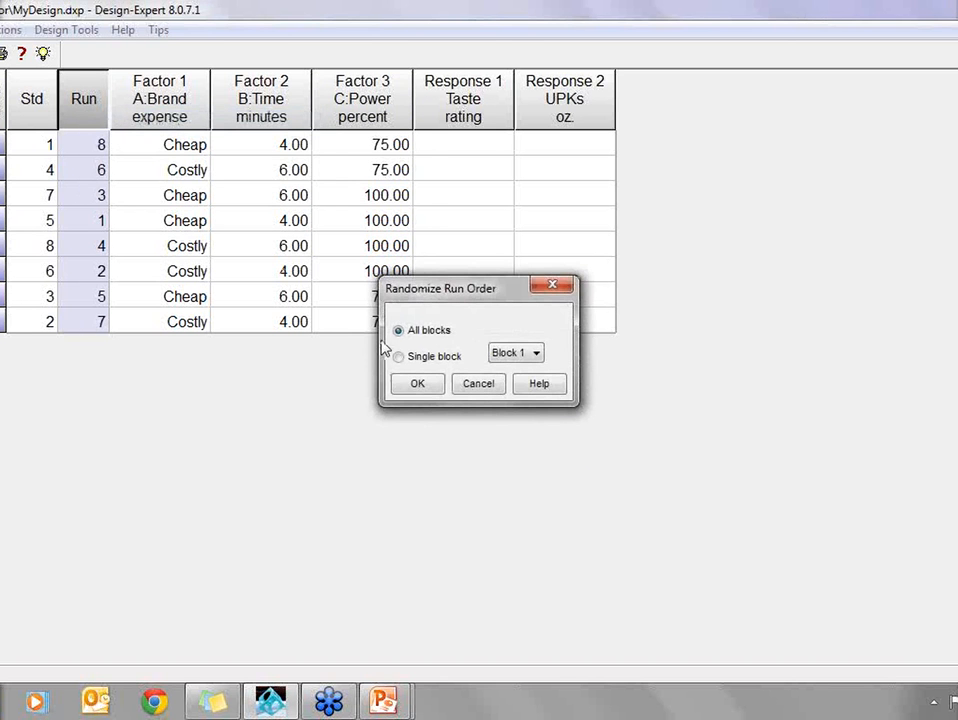
pyautogui.click(416, 383)
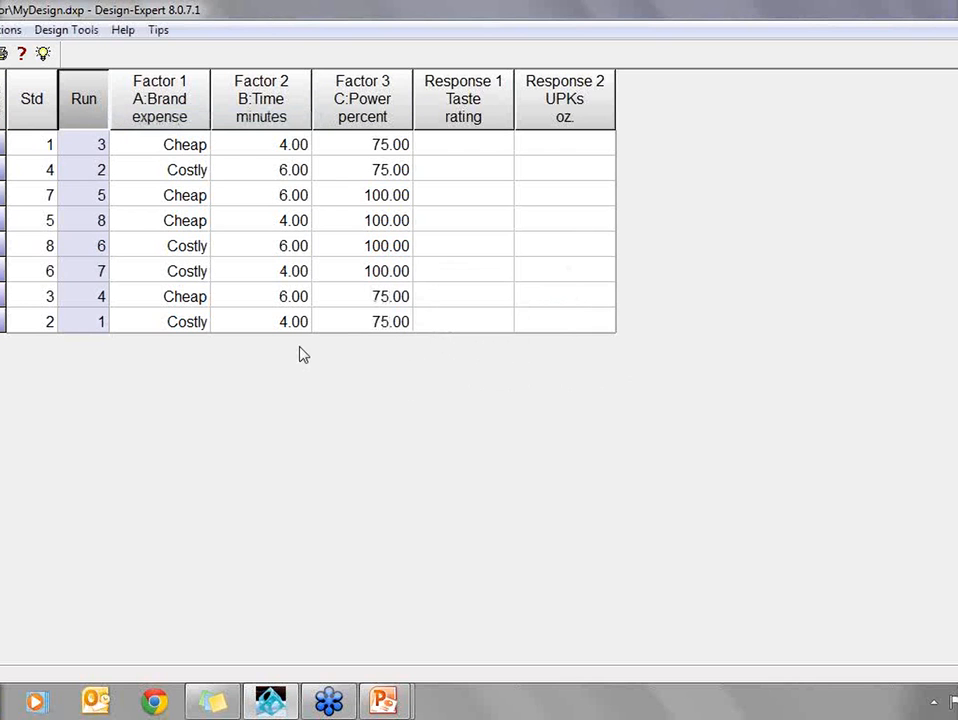
pyautogui.rightClick(71, 119)
pyautogui.click(92, 148)
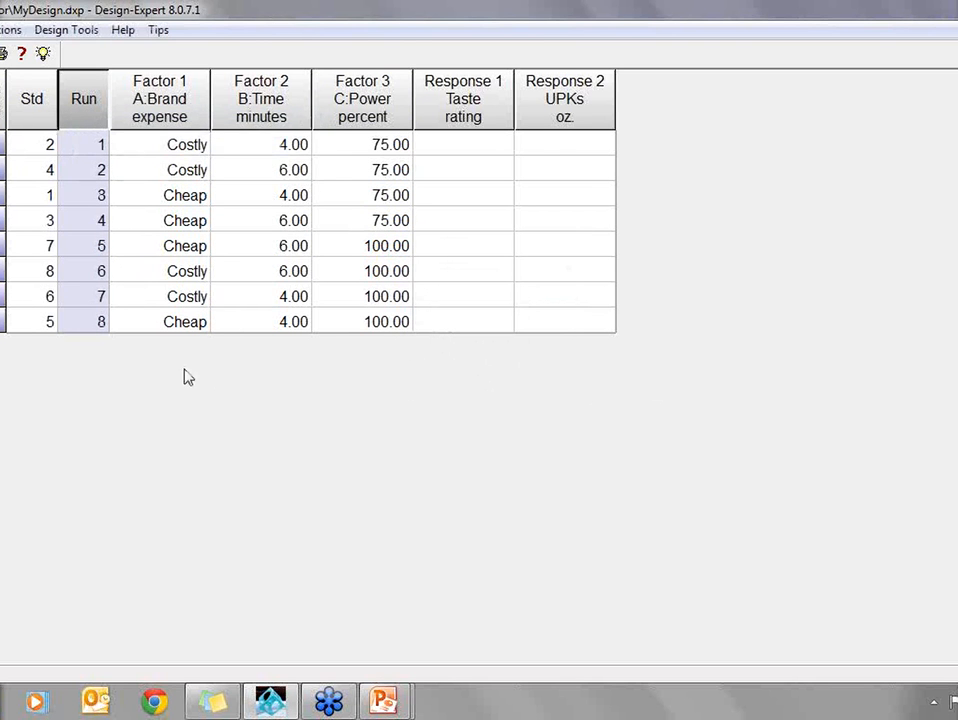
# - Randomize the run order of all blocks once more and re-sort the design table by run order
pyautogui.rightClick(88, 108)
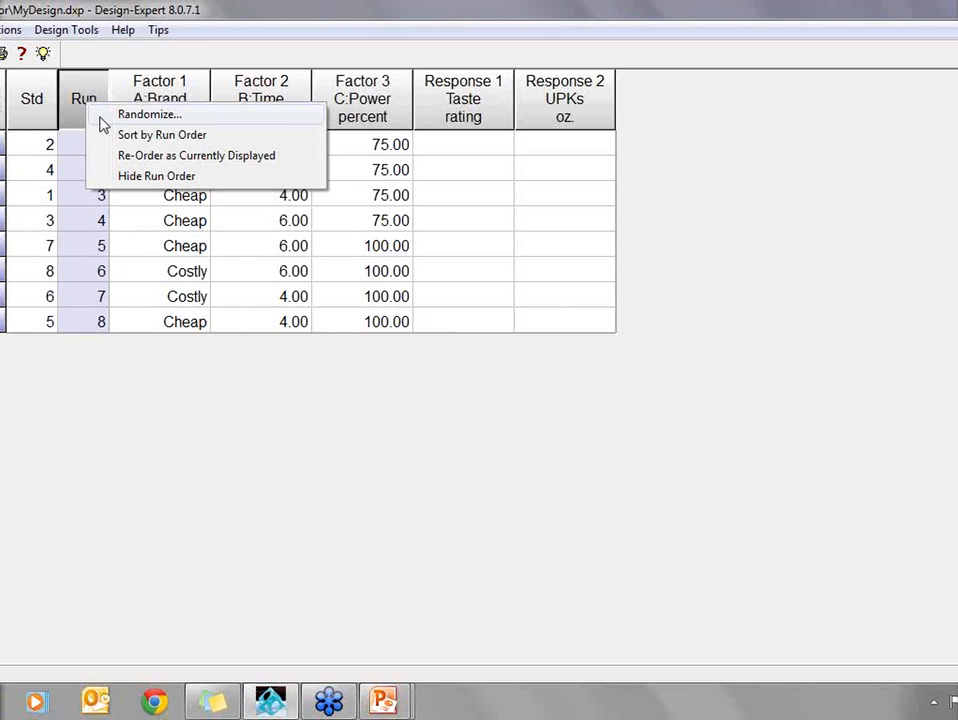
pyautogui.click(104, 117)
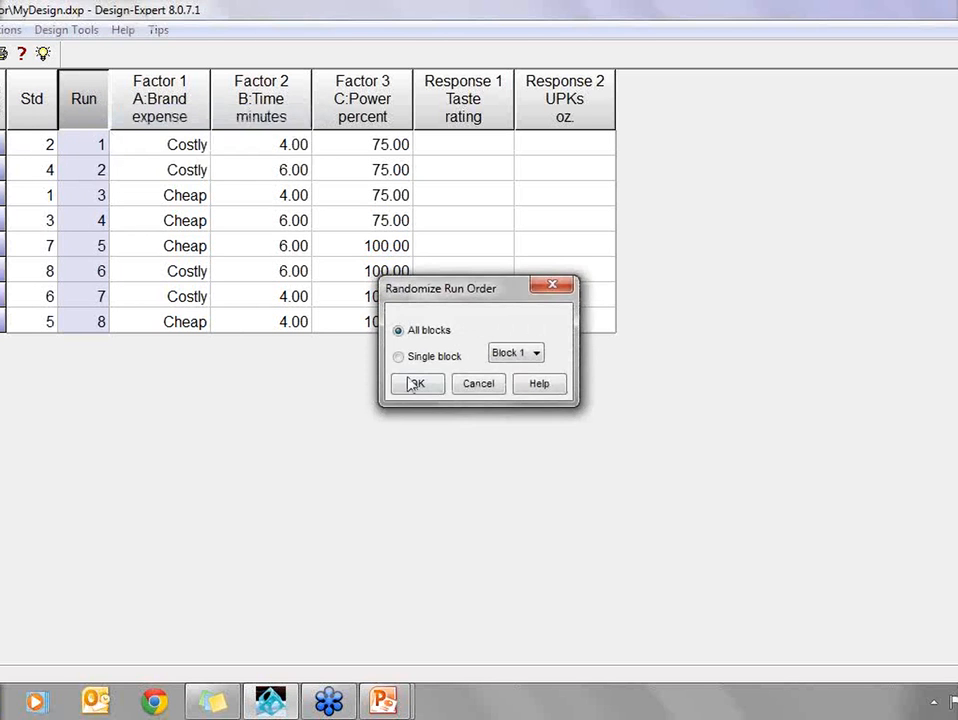
pyautogui.click(410, 386)
pyautogui.rightClick(82, 111)
pyautogui.click(117, 144)
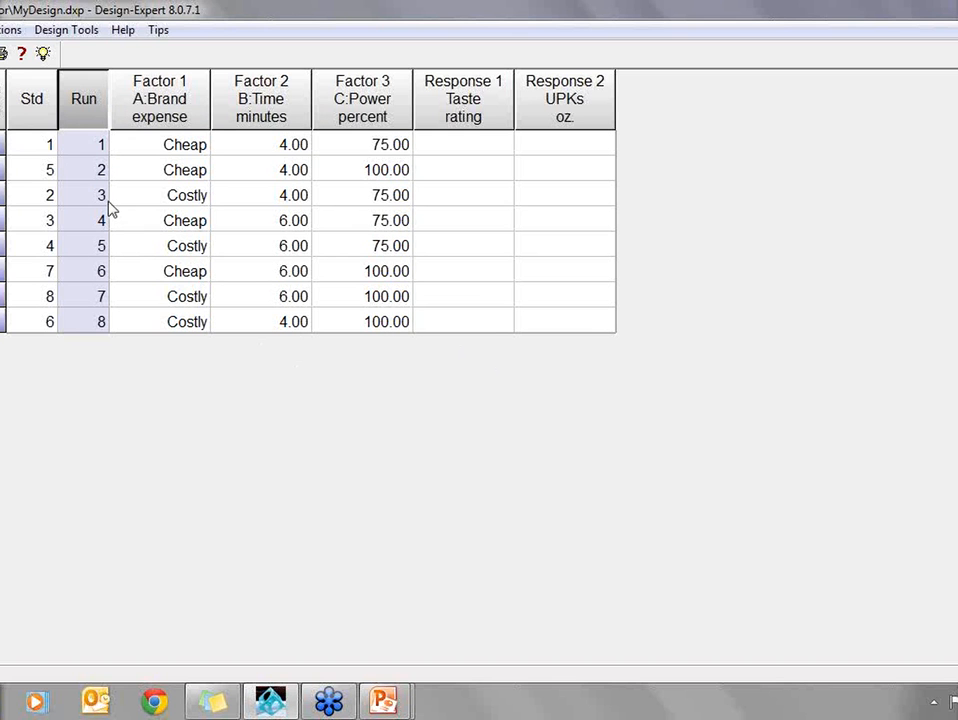
# - Open the 1-1 Popcorn.dxp design and discard the changes to MyDesign.dxp
pyautogui.click(0, 30)
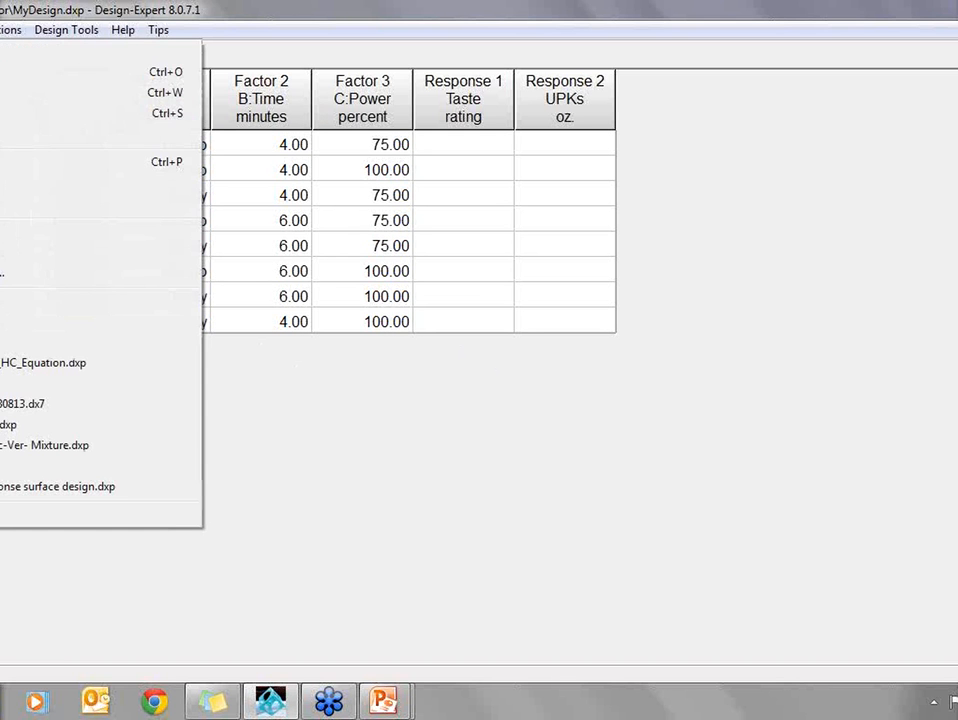
pyautogui.click(0, 300)
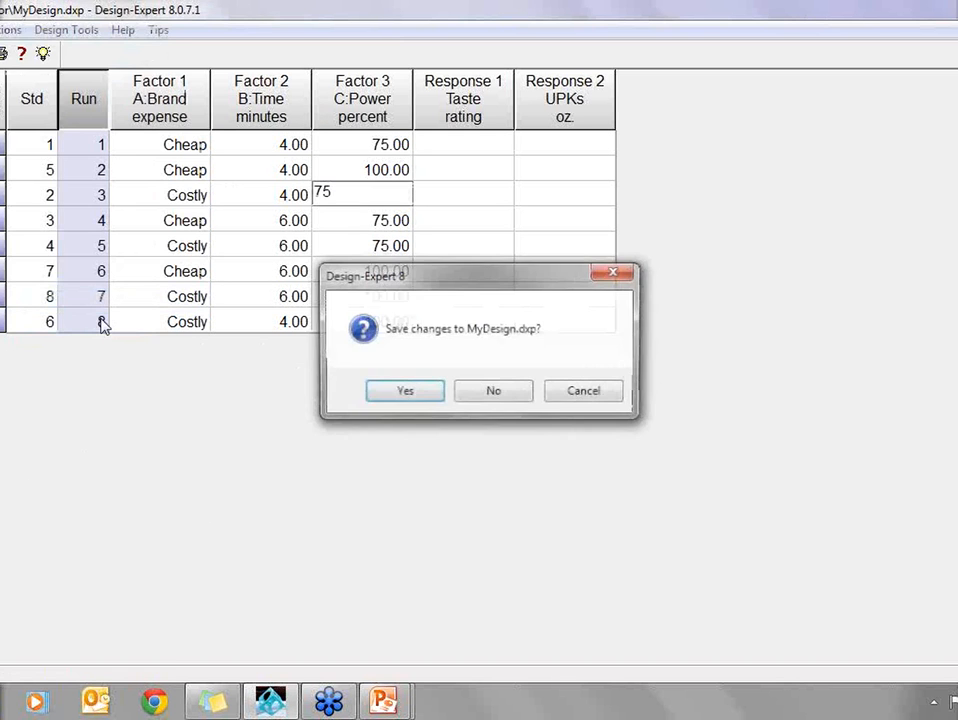
pyautogui.click(486, 394)
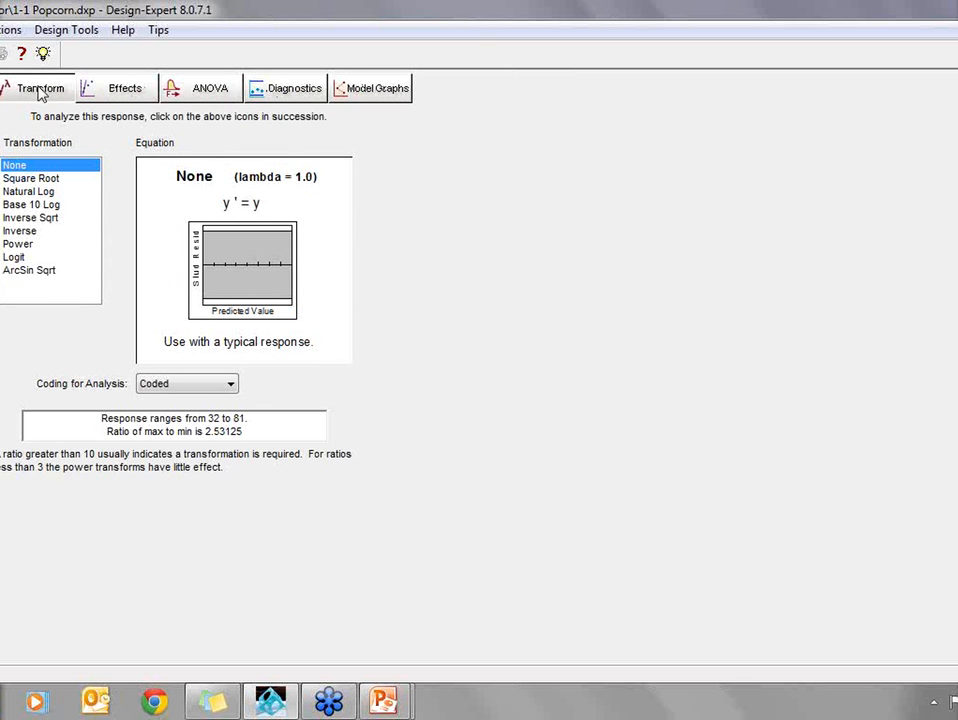
# - Select the BC, B and C effects as significant on Taste's half-normal plot and check them on the Pareto chart
pyautogui.click(118, 94)
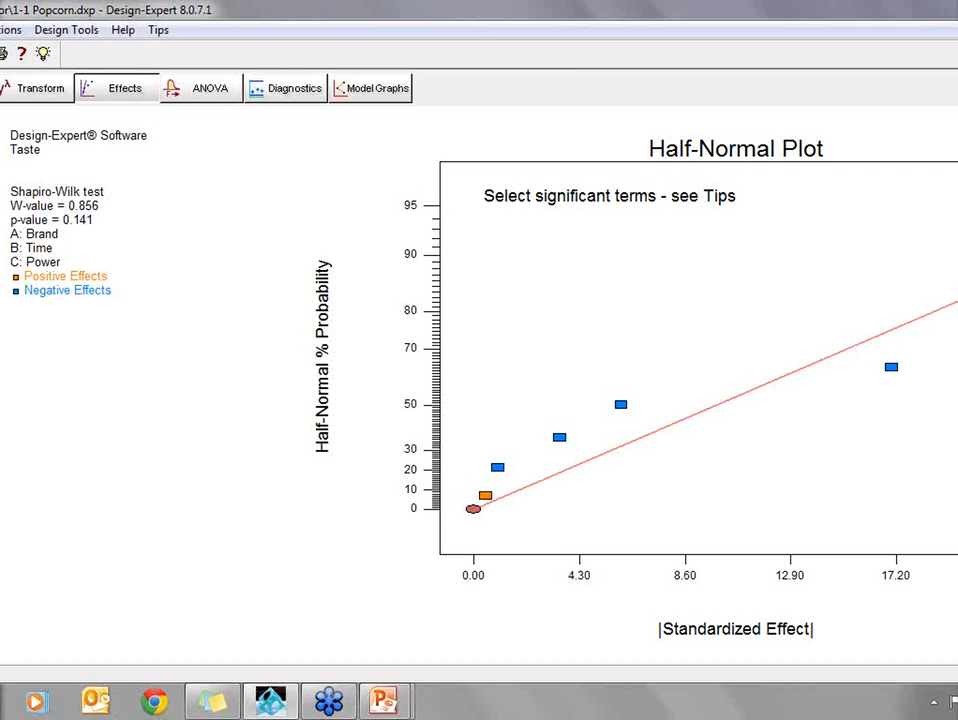
pyautogui.click(957, 229)
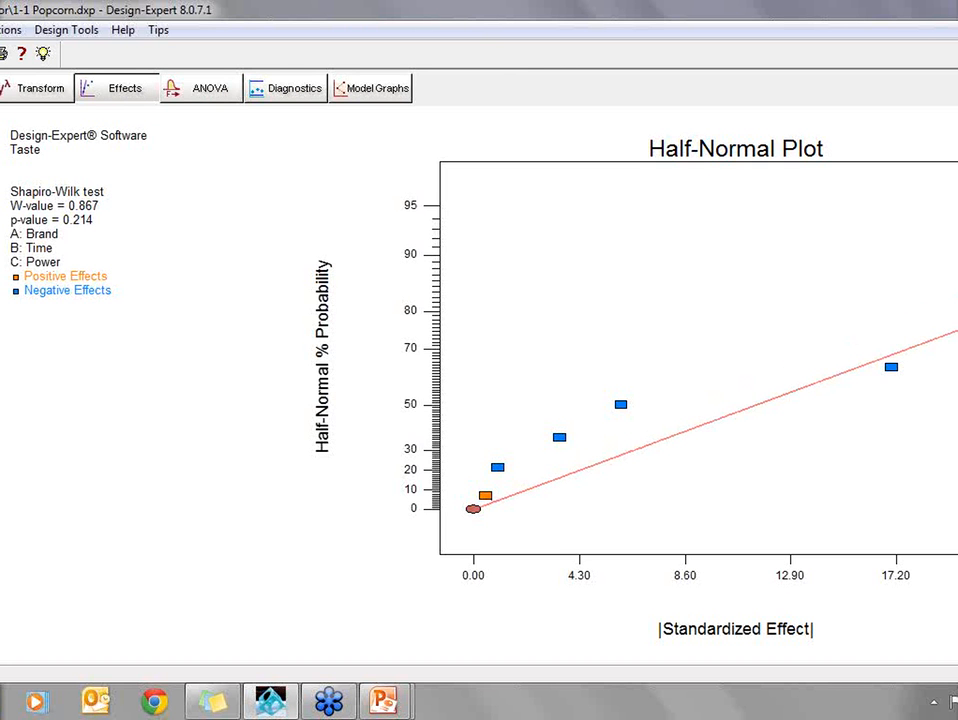
pyautogui.click(957, 316)
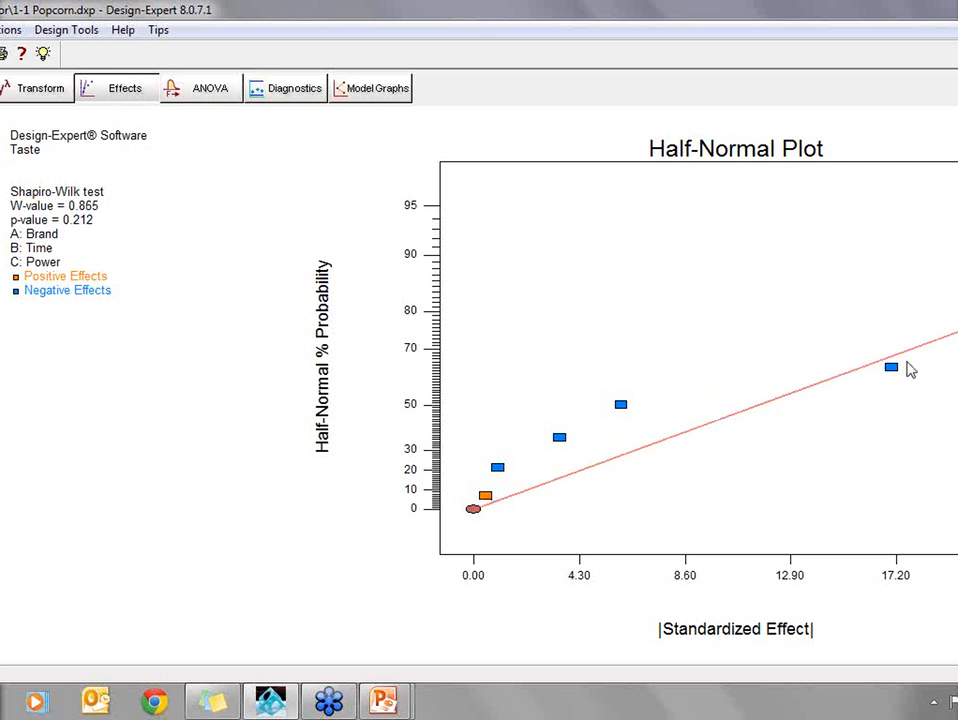
pyautogui.click(892, 368)
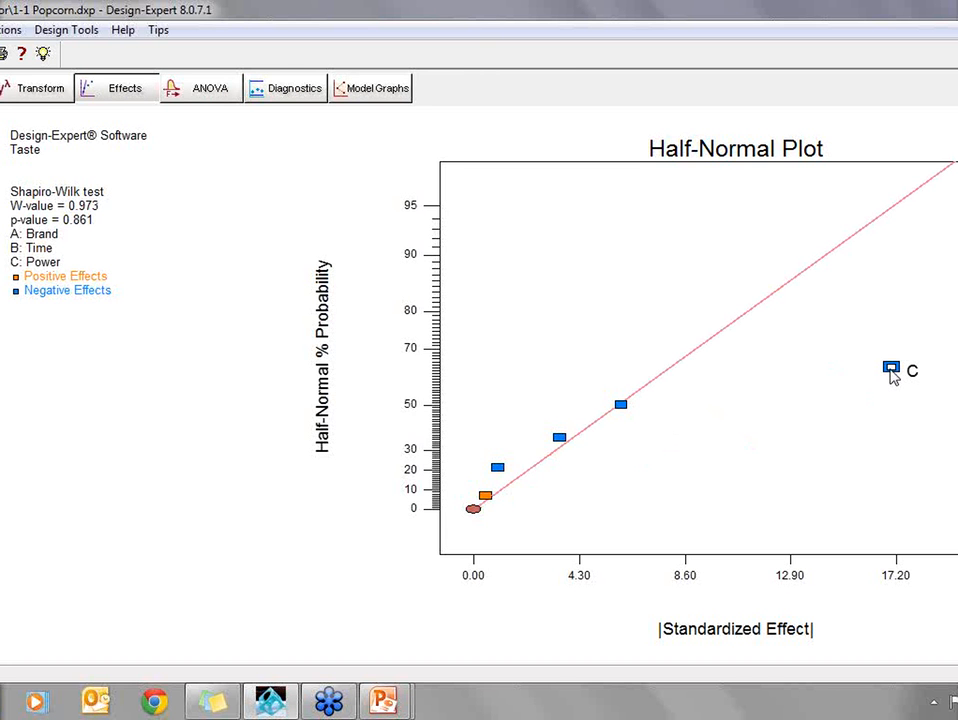
pyautogui.click(910, 370)
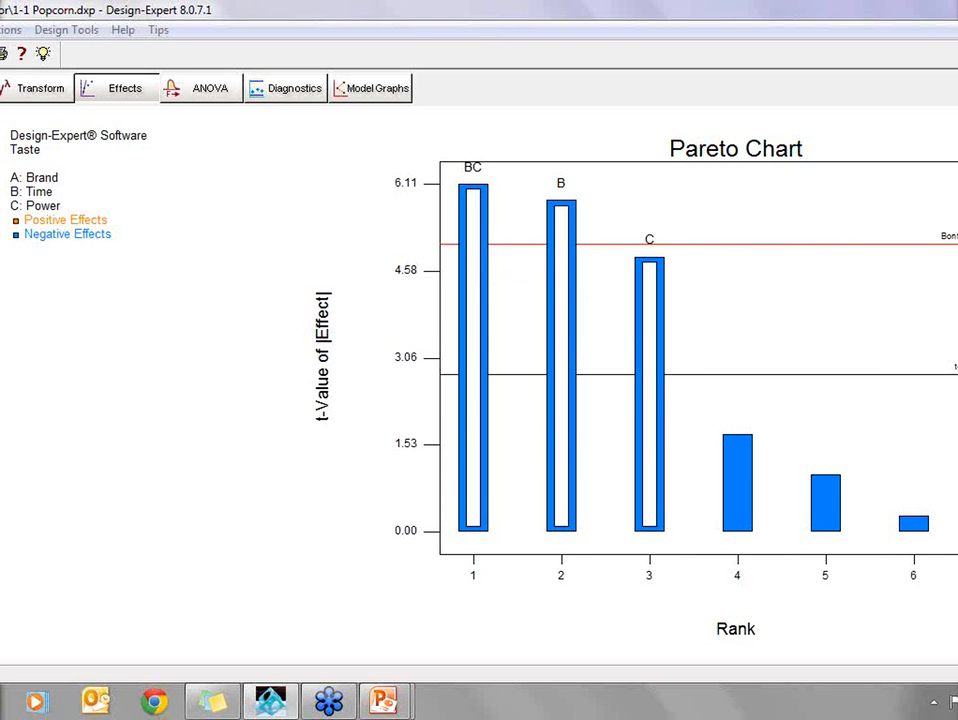
pyautogui.click(2, 350)
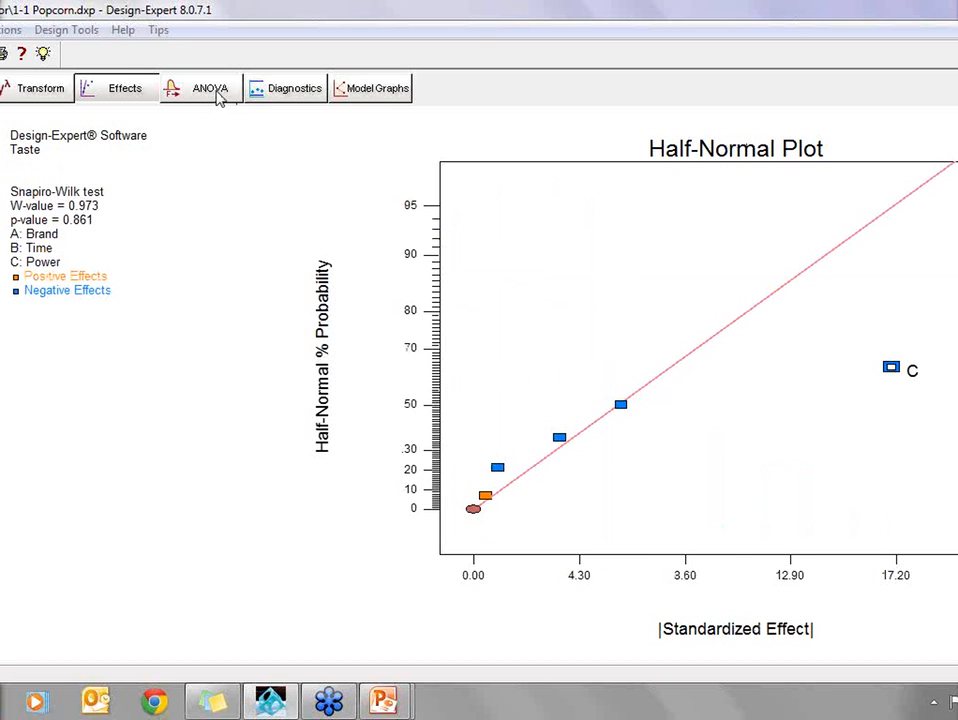
# - Show the ANOVA table for Taste and examine the p-values of the model, B-Time and C-Power
pyautogui.click(212, 92)
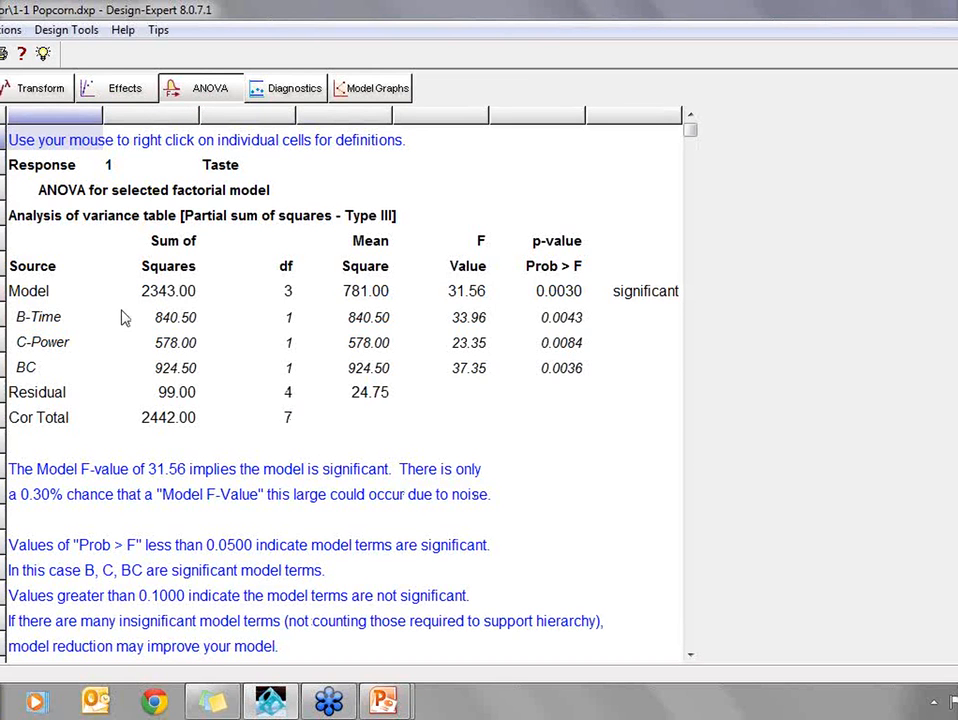
pyautogui.moveTo(58, 244); pyautogui.dragTo(437, 423)
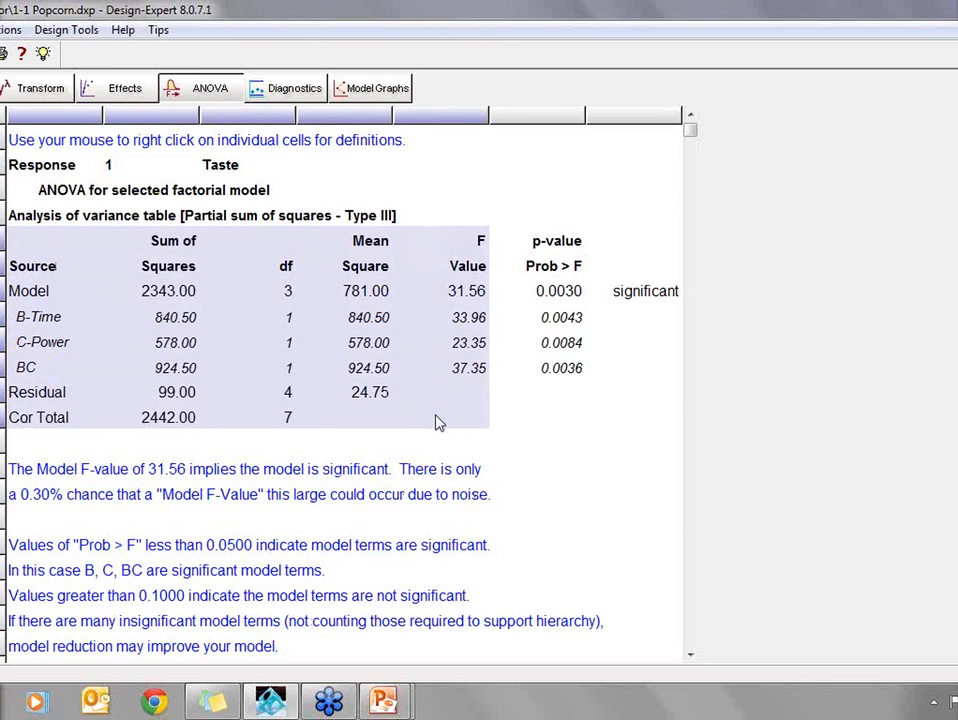
pyautogui.moveTo(528, 242); pyautogui.dragTo(572, 372)
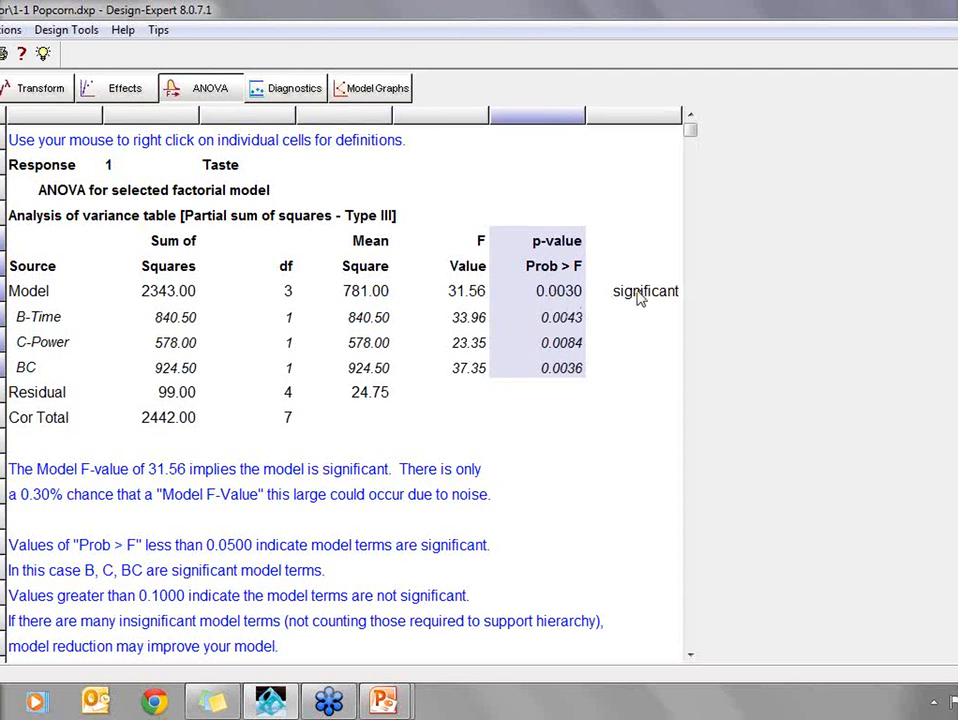
pyautogui.click(563, 292)
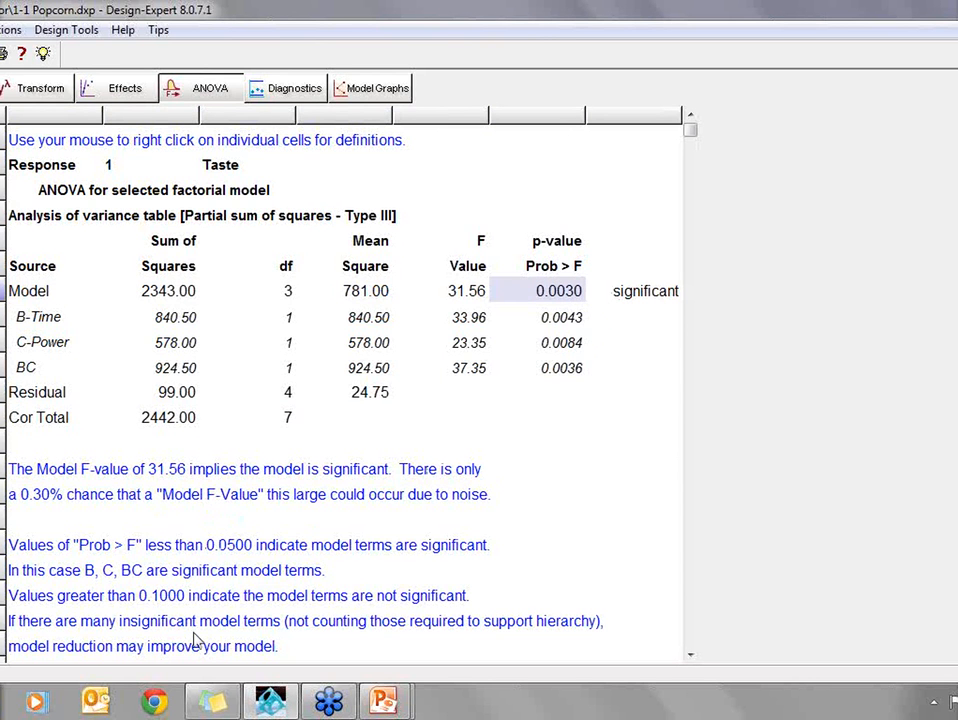
pyautogui.click(567, 320)
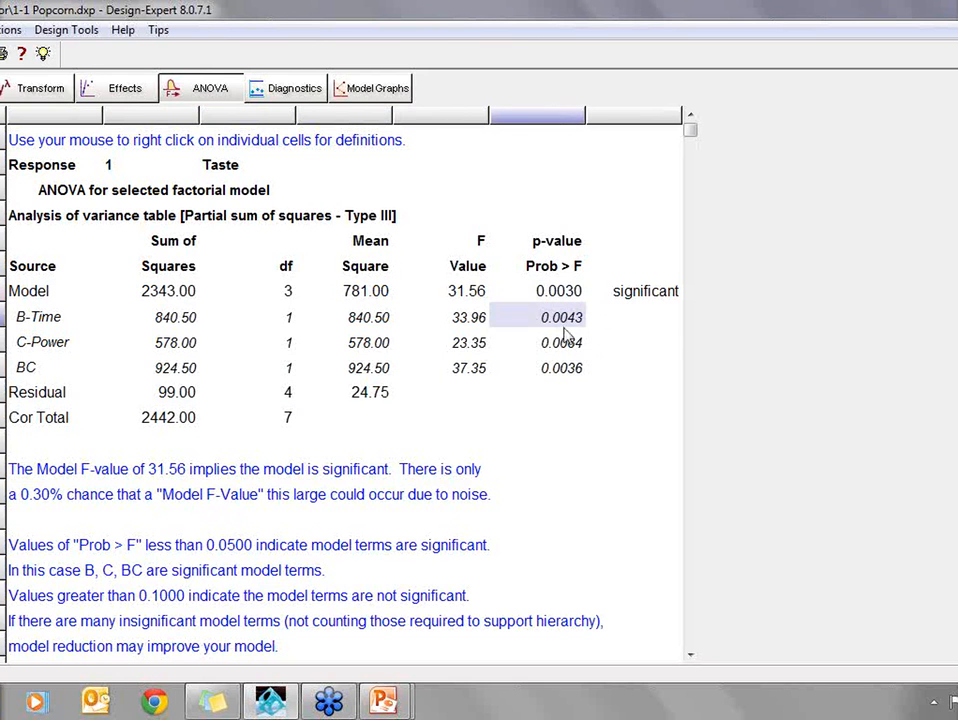
pyautogui.click(566, 346)
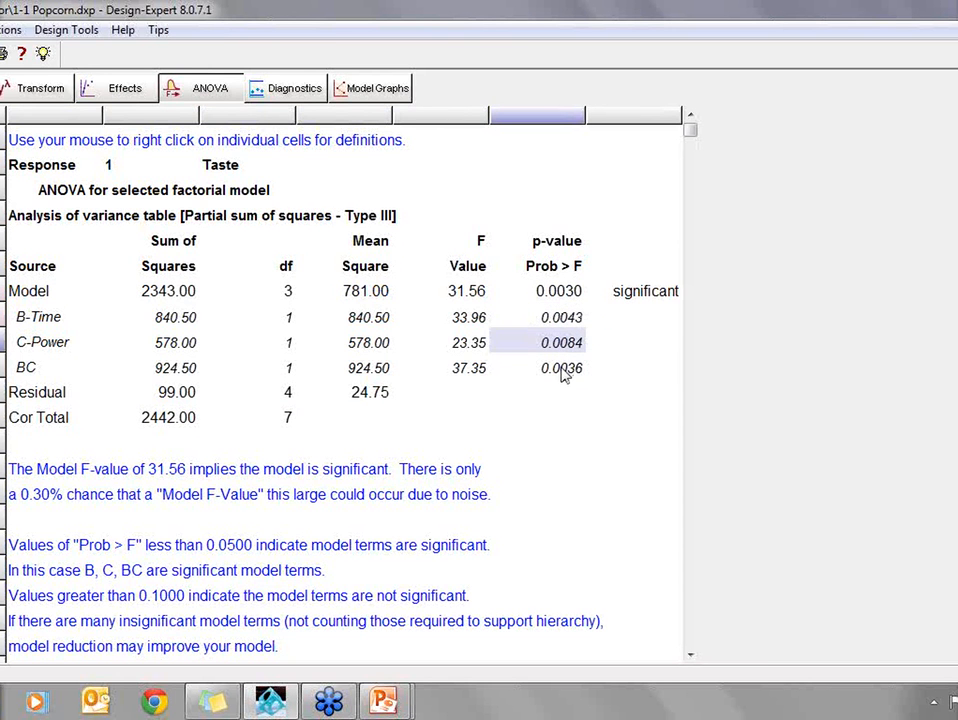
# - Examine the p-value of the BC interaction in Taste's ANOVA table and show the normal plot of residuals
pyautogui.click(565, 371)
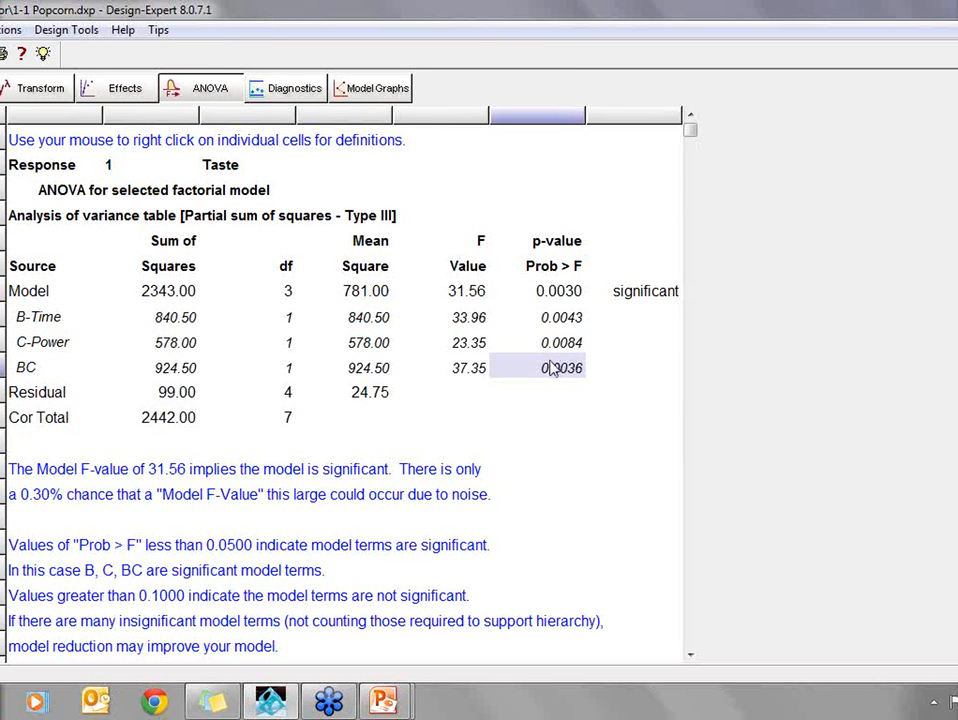
pyautogui.click(296, 89)
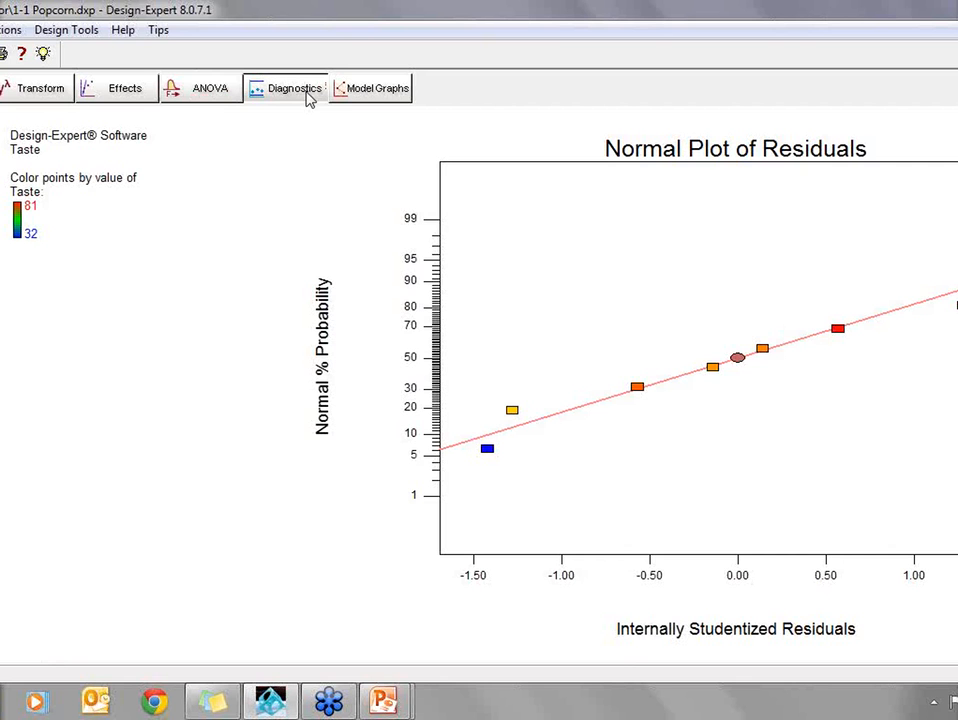
# - Show the Time-Power interaction graph for Taste and read the predictions at 4 and 6 minutes for 75 and 100 percent power
pyautogui.click(372, 92)
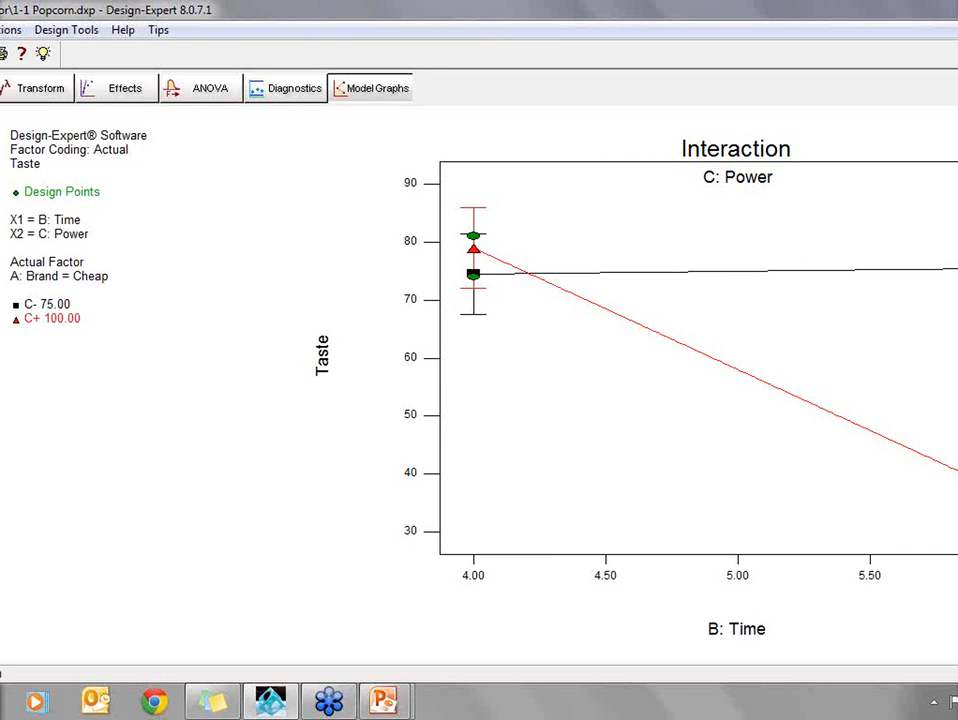
pyautogui.click(957, 490)
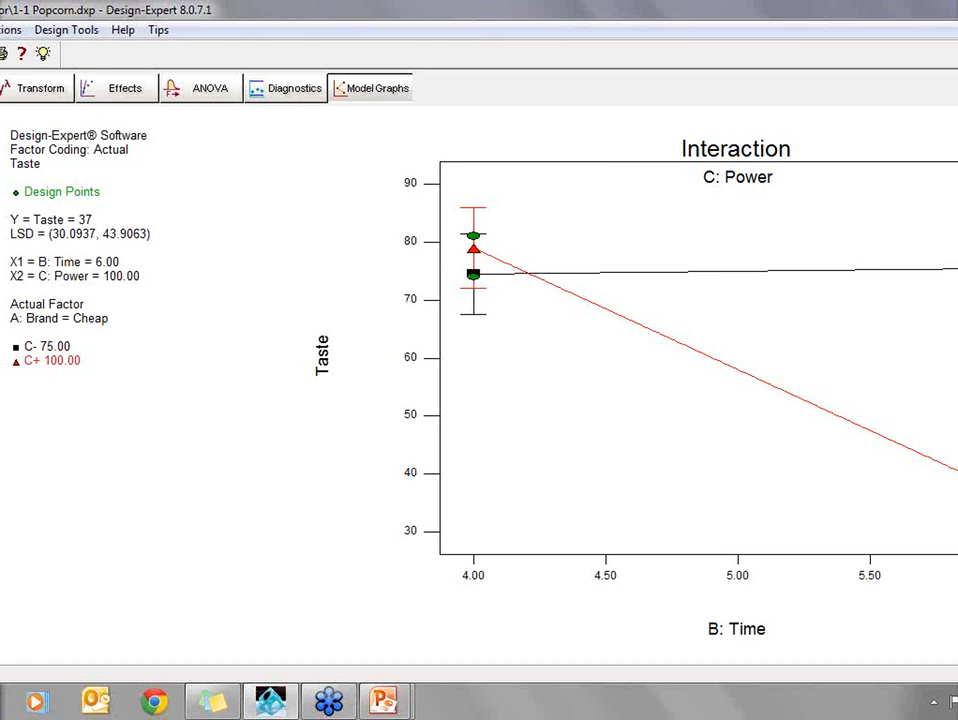
pyautogui.click(957, 269)
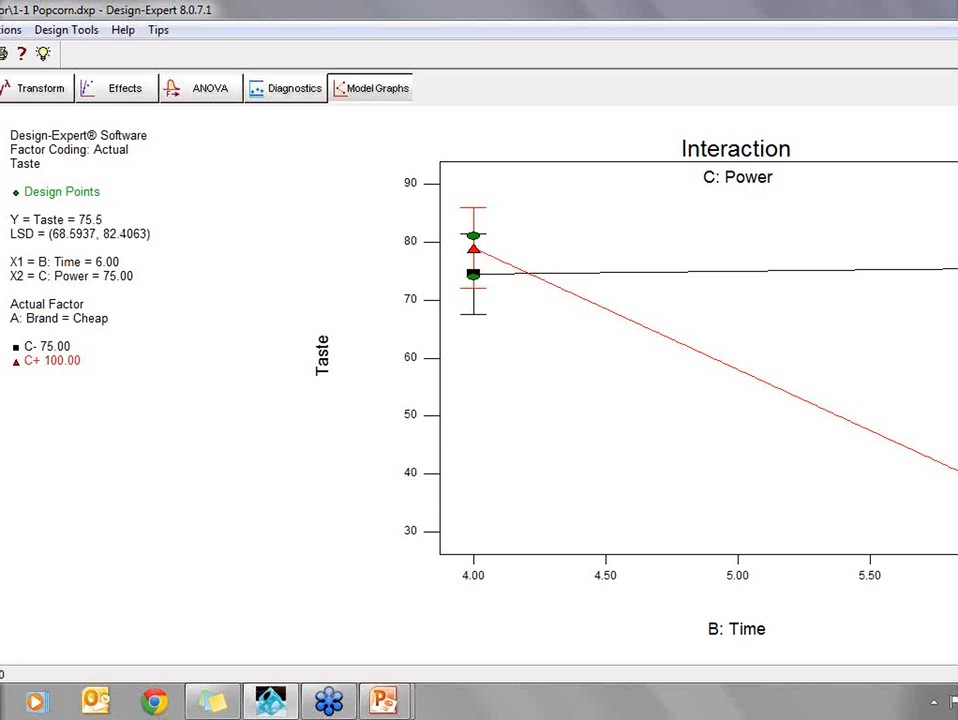
pyautogui.click(473, 273)
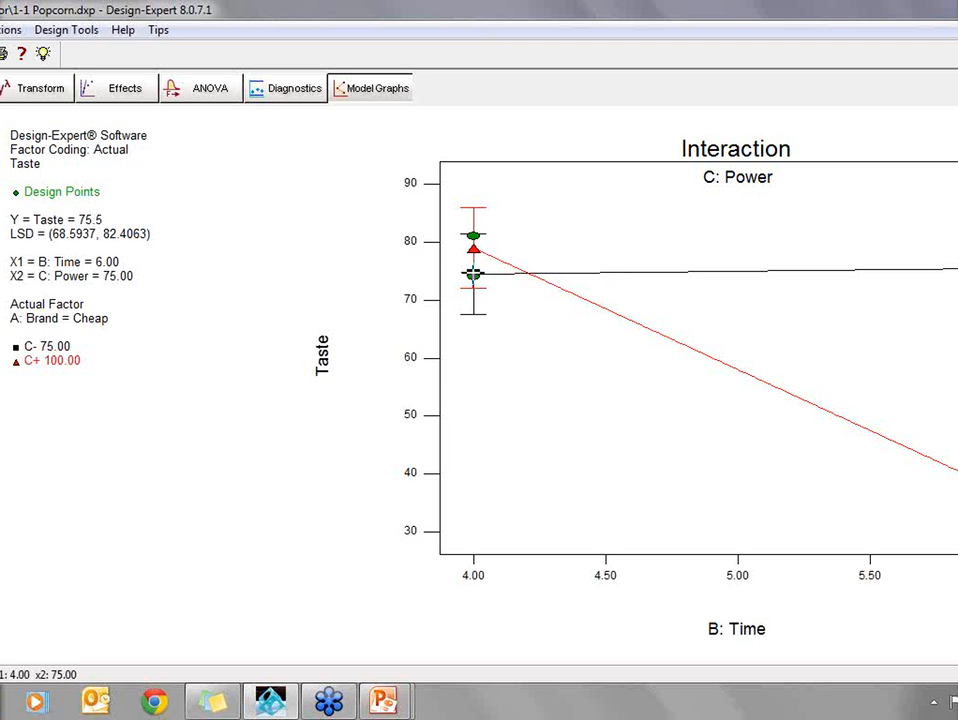
pyautogui.click(473, 275)
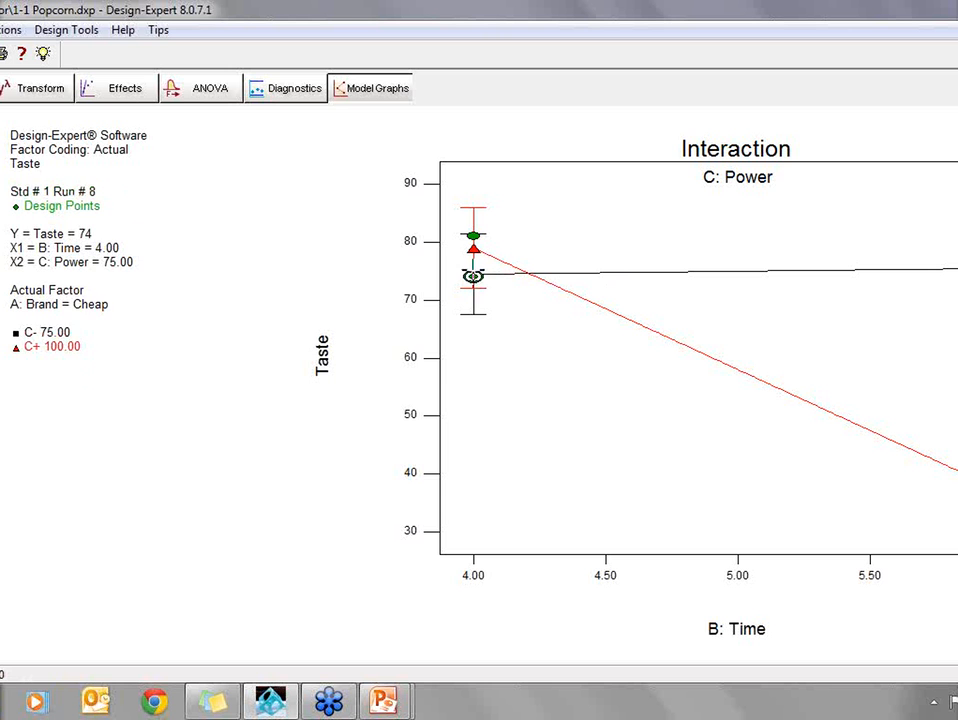
pyautogui.click(473, 273)
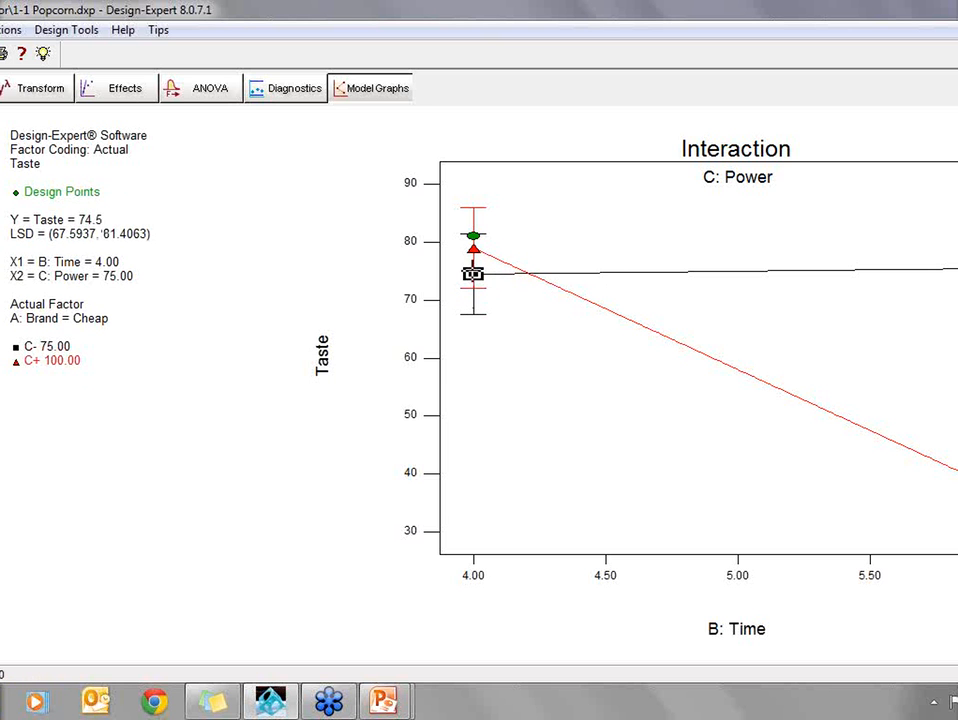
pyautogui.click(473, 248)
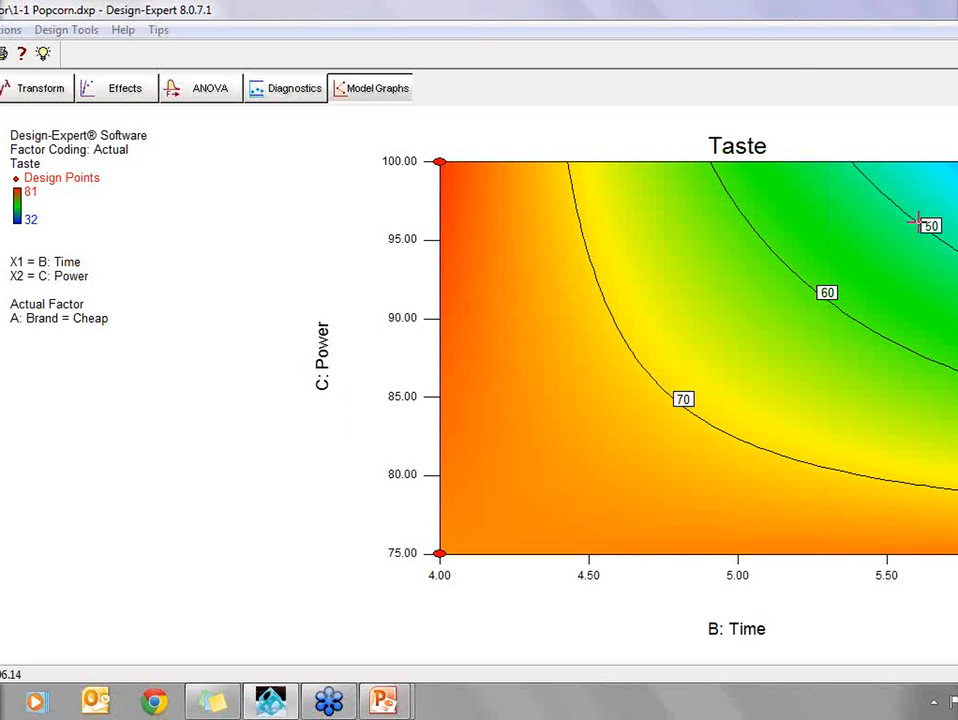
# - Inspect the 60 and 70 contours on Taste's contour plot and rotate the 3D surface to view it from the low-power side
pyautogui.click(789, 269)
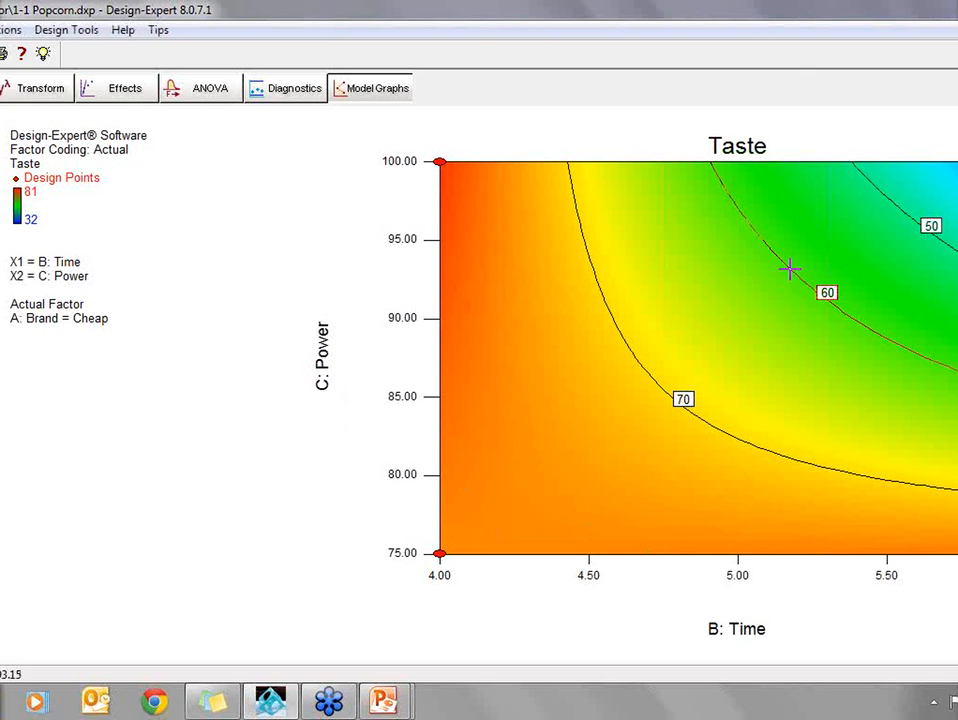
pyautogui.click(635, 356)
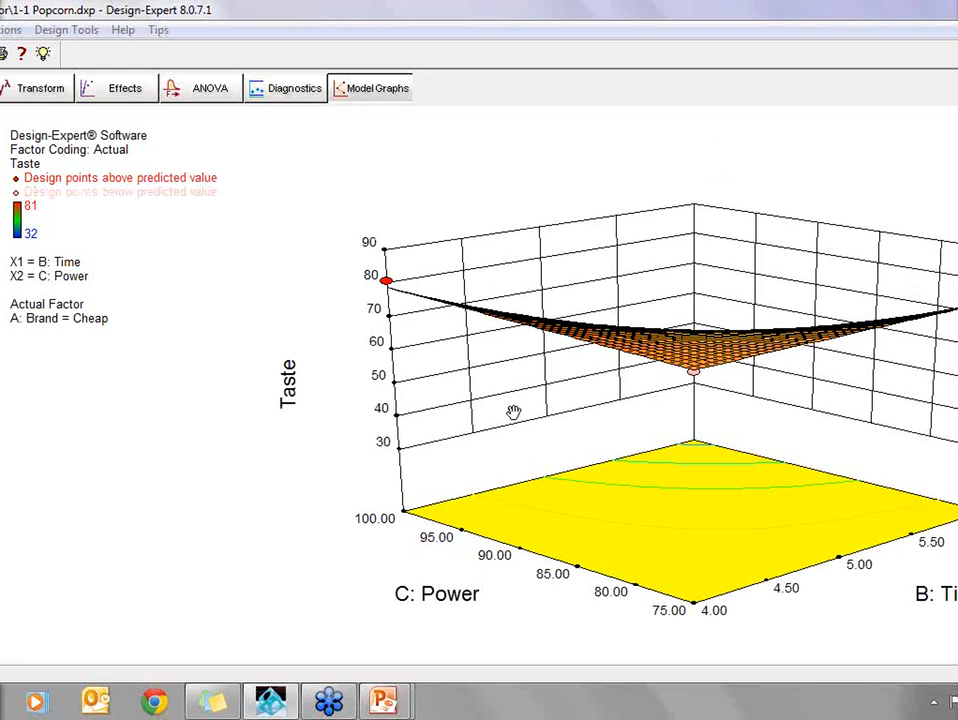
pyautogui.moveTo(607, 398); pyautogui.dragTo(447, 479)
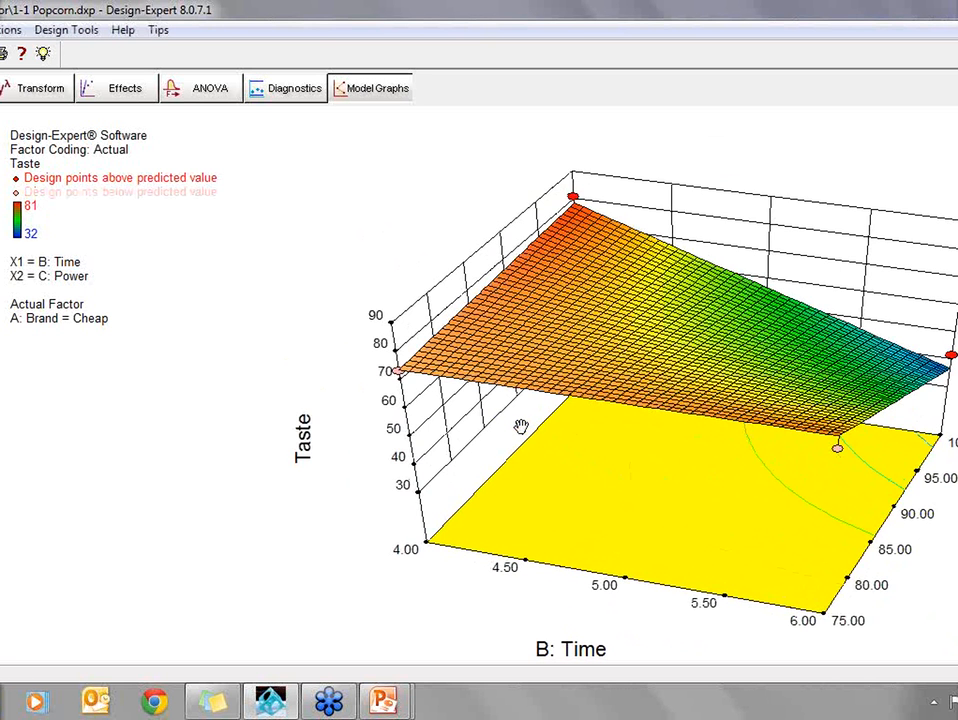
pyautogui.moveTo(496, 428); pyautogui.dragTo(447, 438)
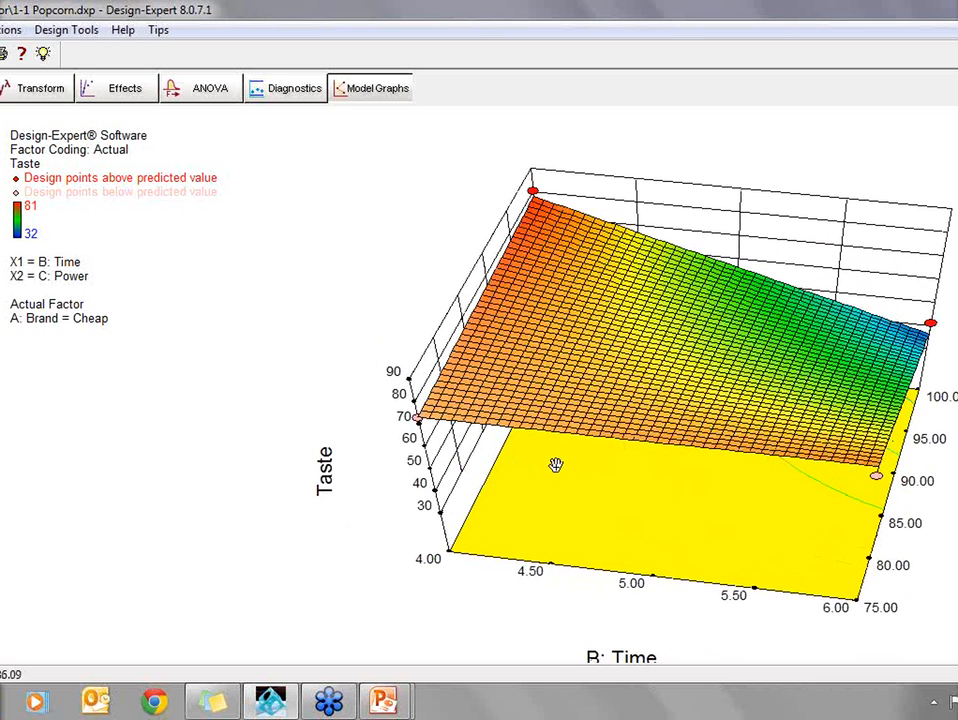
pyautogui.moveTo(556, 466)
pyautogui.mouseDown()
pyautogui.moveTo(556, 440)
pyautogui.moveTo(547, 455)
pyautogui.mouseUp()
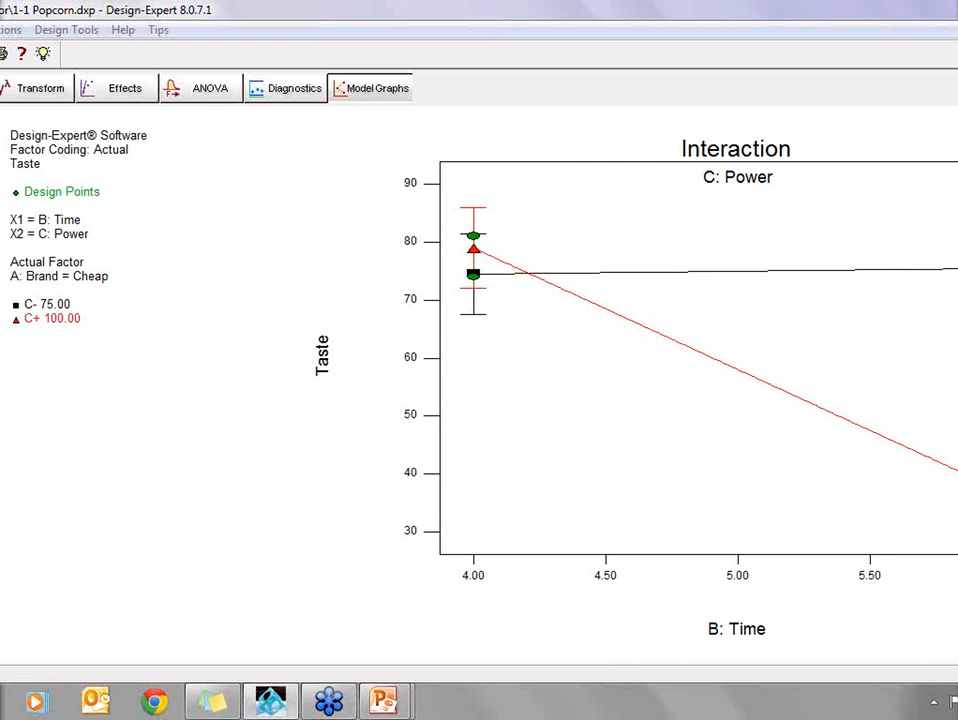
# - Move the floating Graphs Tool into view beside Taste's interaction graph and switch to the PowerPoint slide show on popcorn analysis
pyautogui.moveTo(0, 310); pyautogui.dragTo(60, 366)
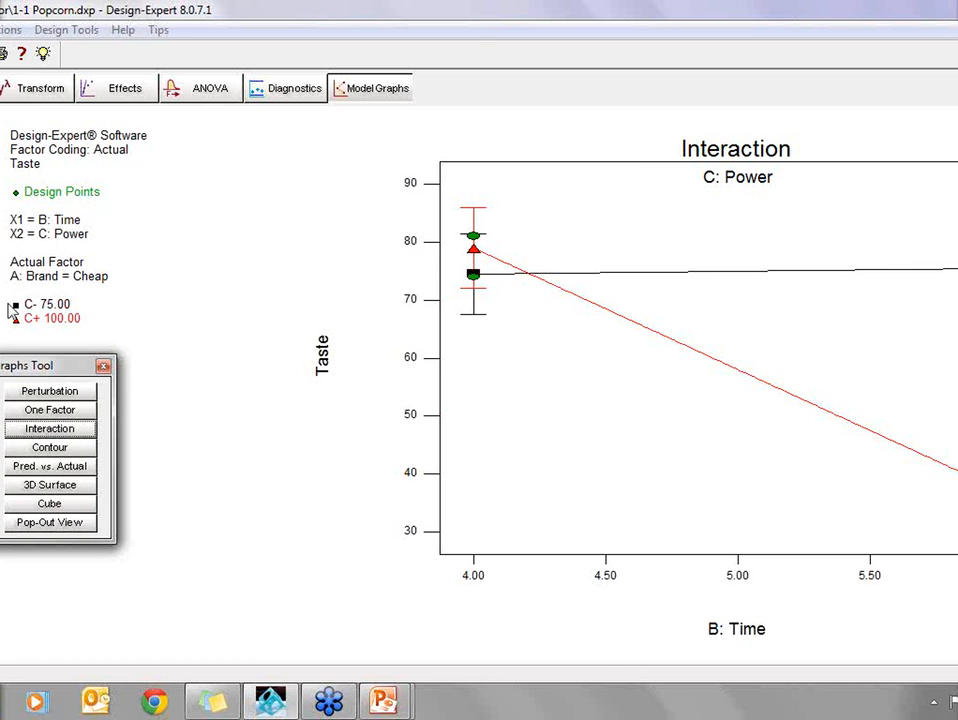
pyautogui.moveTo(395, 706)
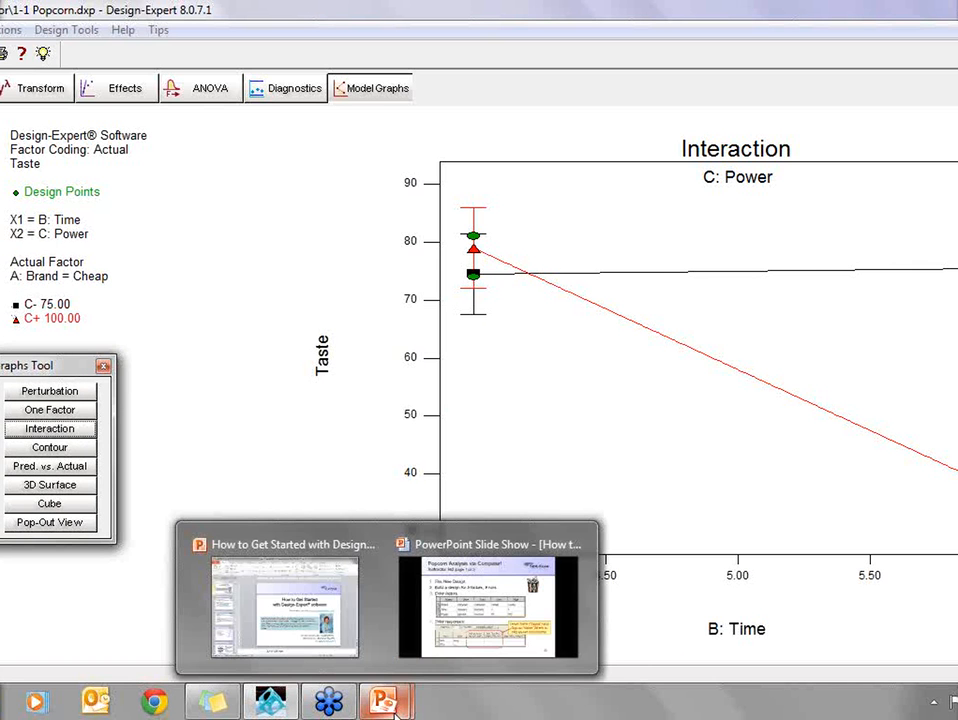
pyautogui.click(382, 463)
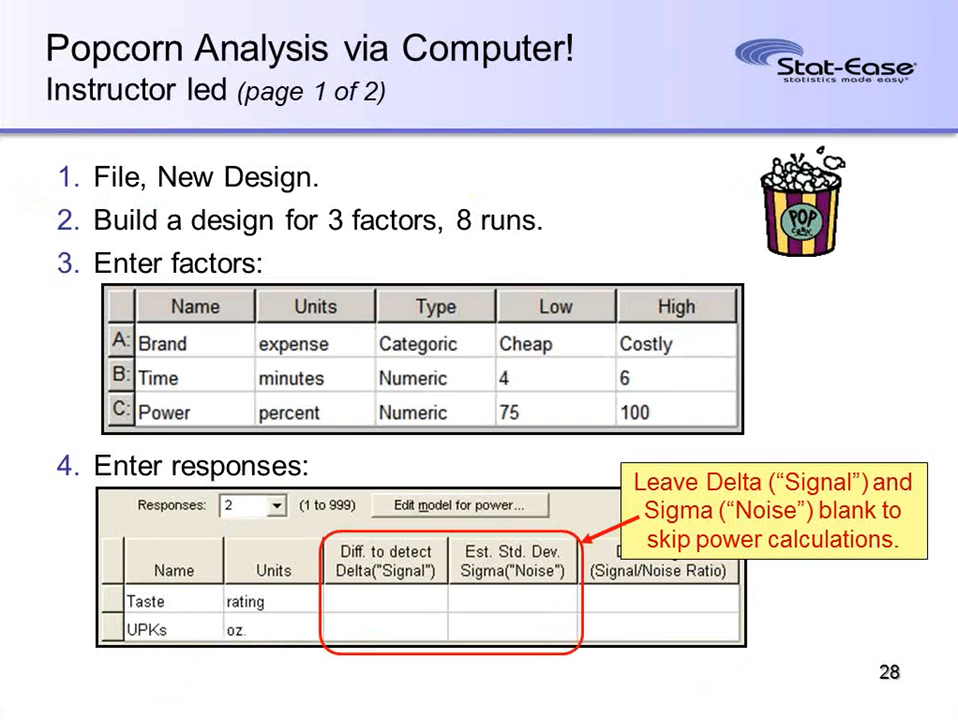